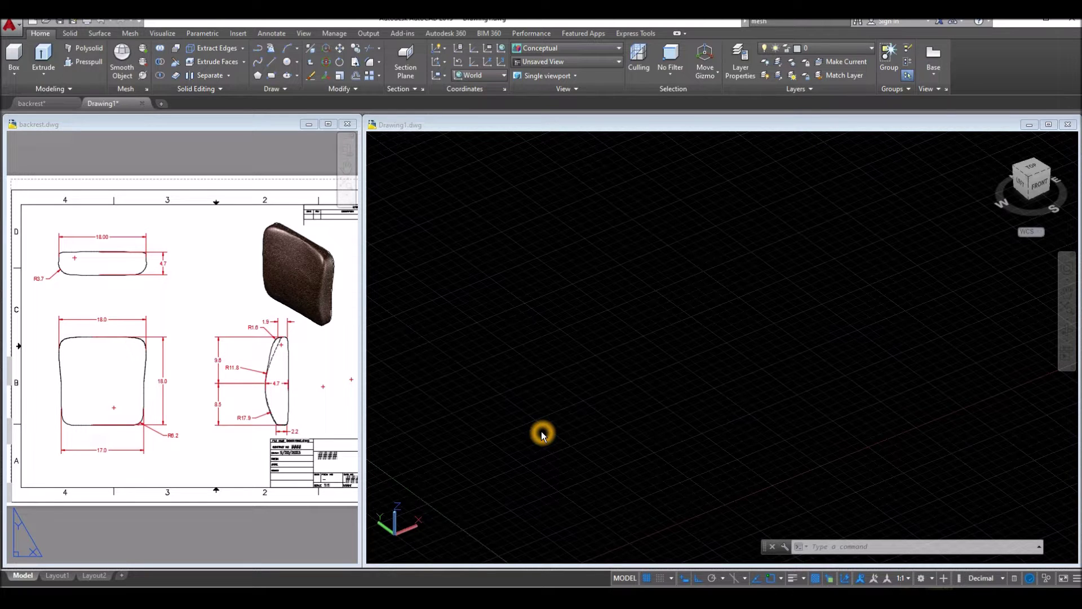
# Step: Set the Drawing1 viewport to the Front view with parallel projection
pyautogui.click(542, 432)
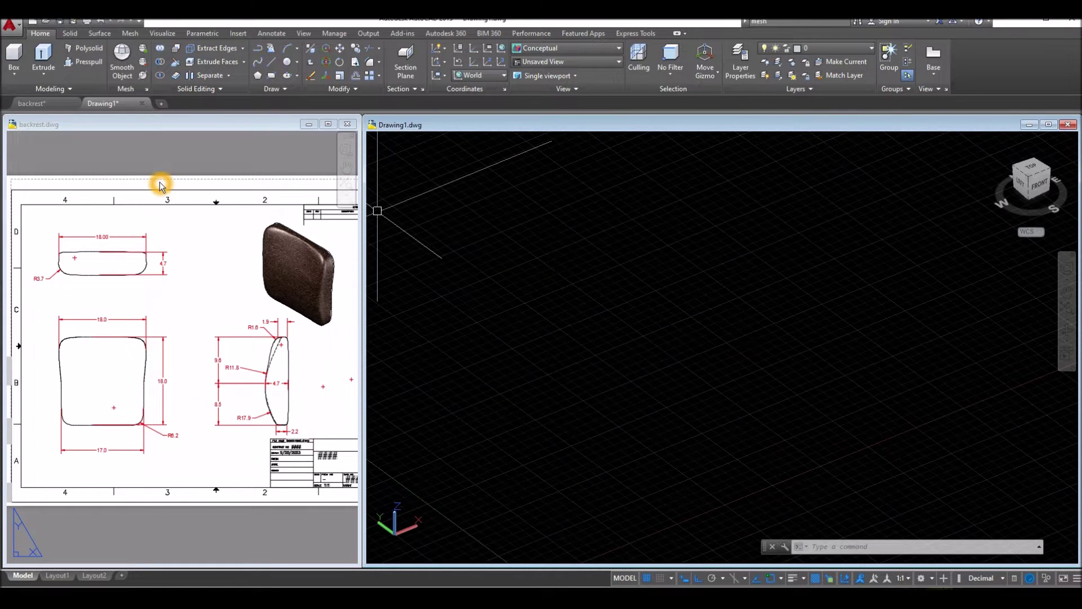
pyautogui.click(44, 32)
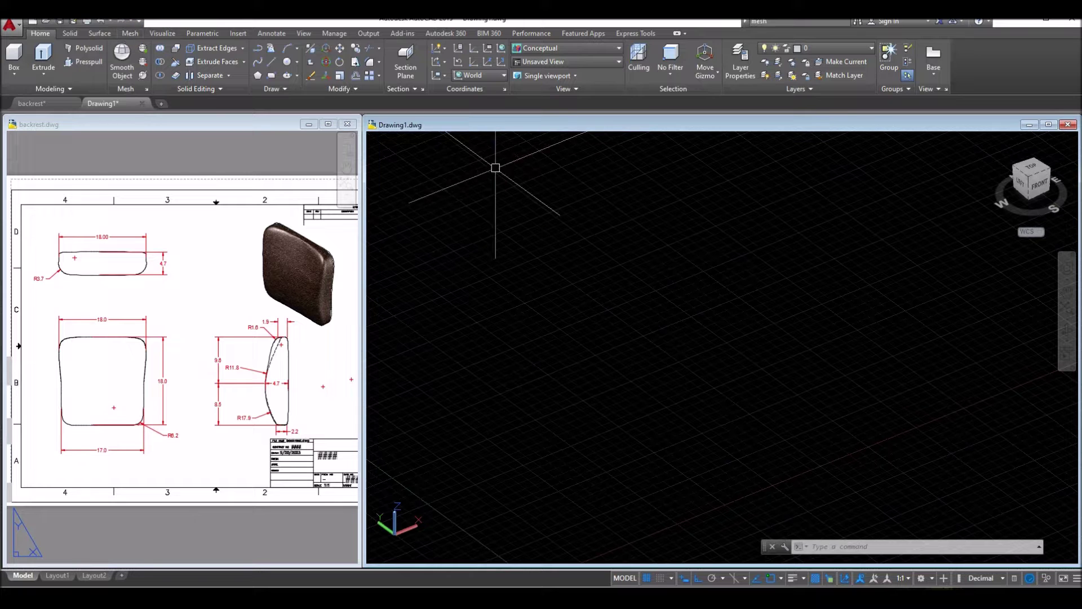
pyautogui.click(385, 144)
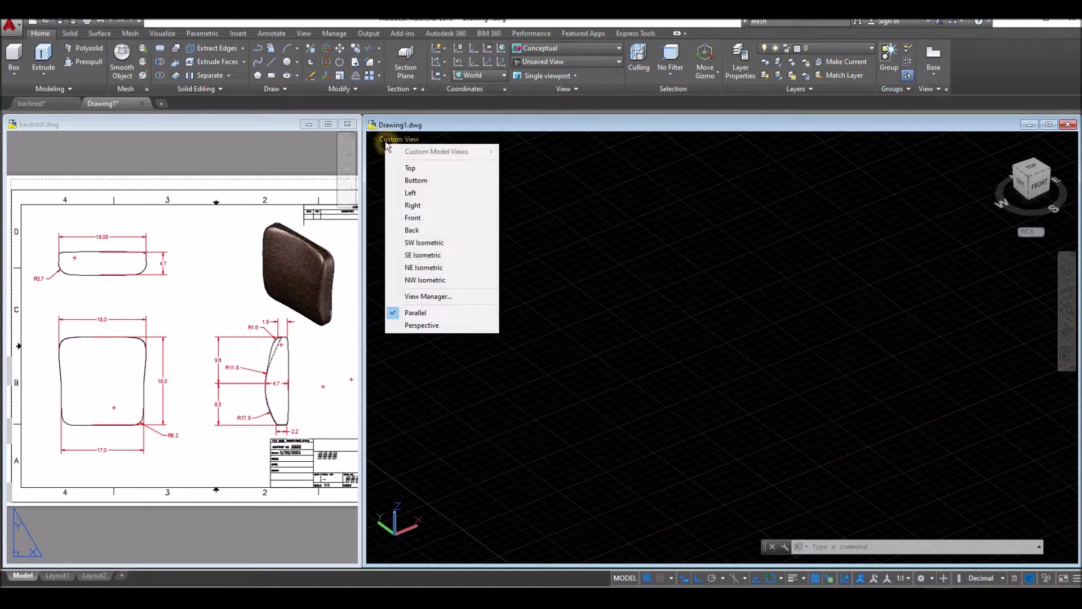
pyautogui.click(426, 222)
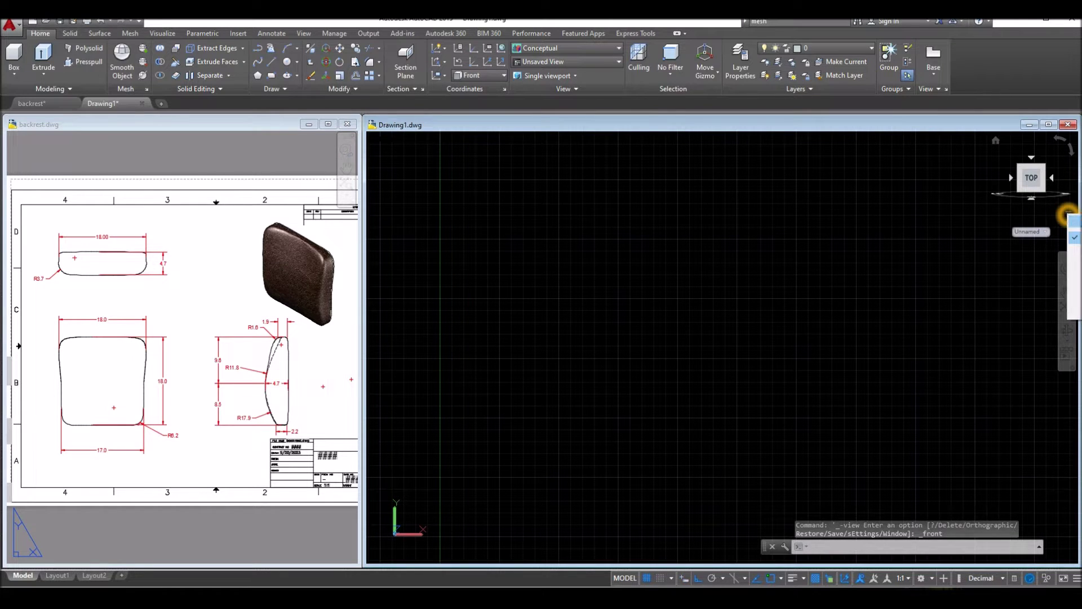
pyautogui.click(1010, 238)
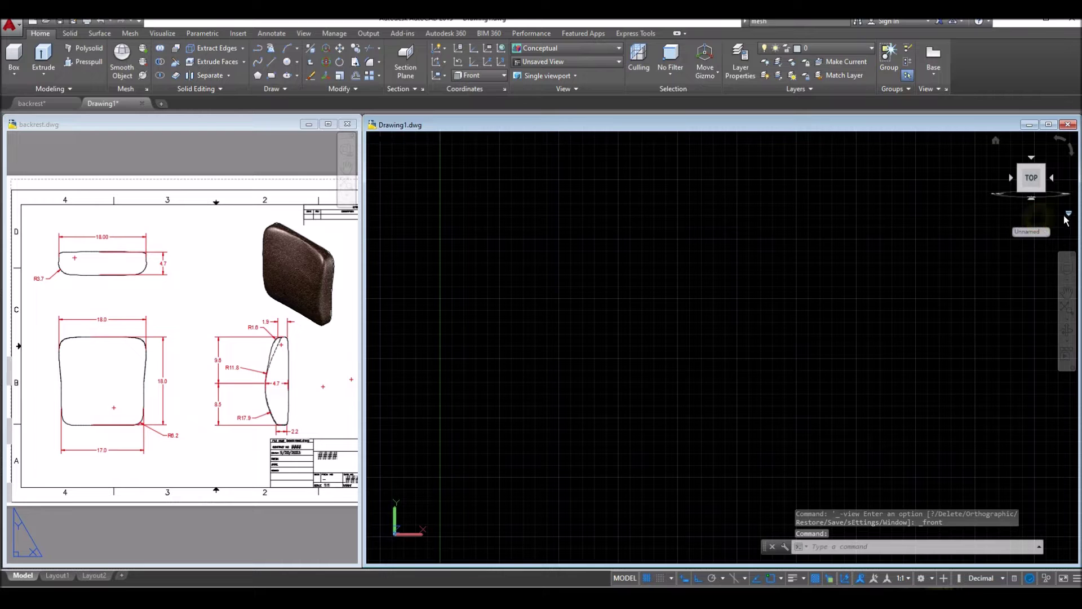
pyautogui.click(1066, 217)
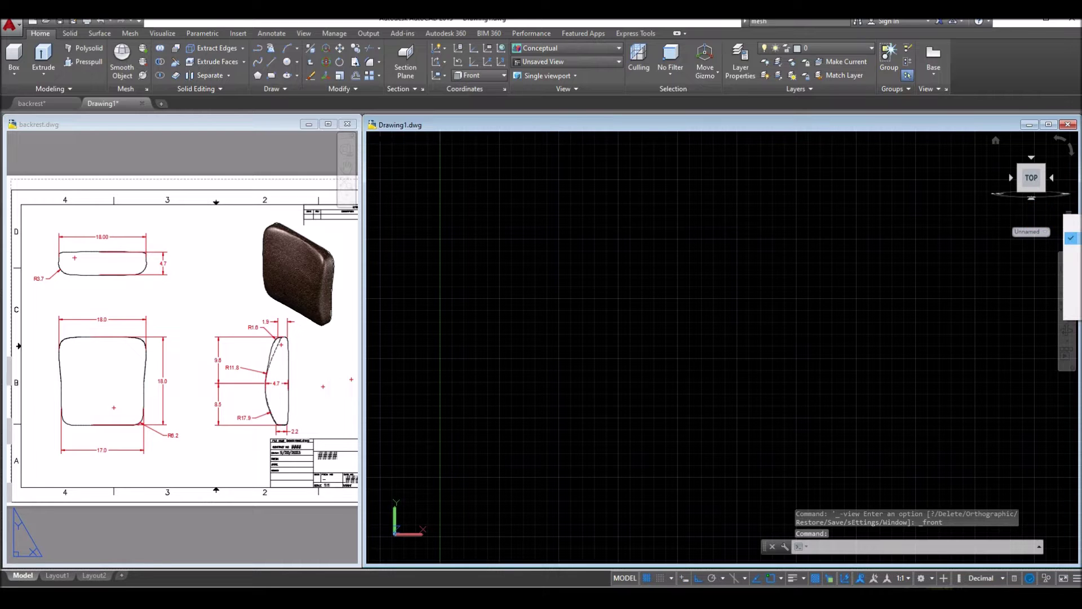
pyautogui.click(1071, 238)
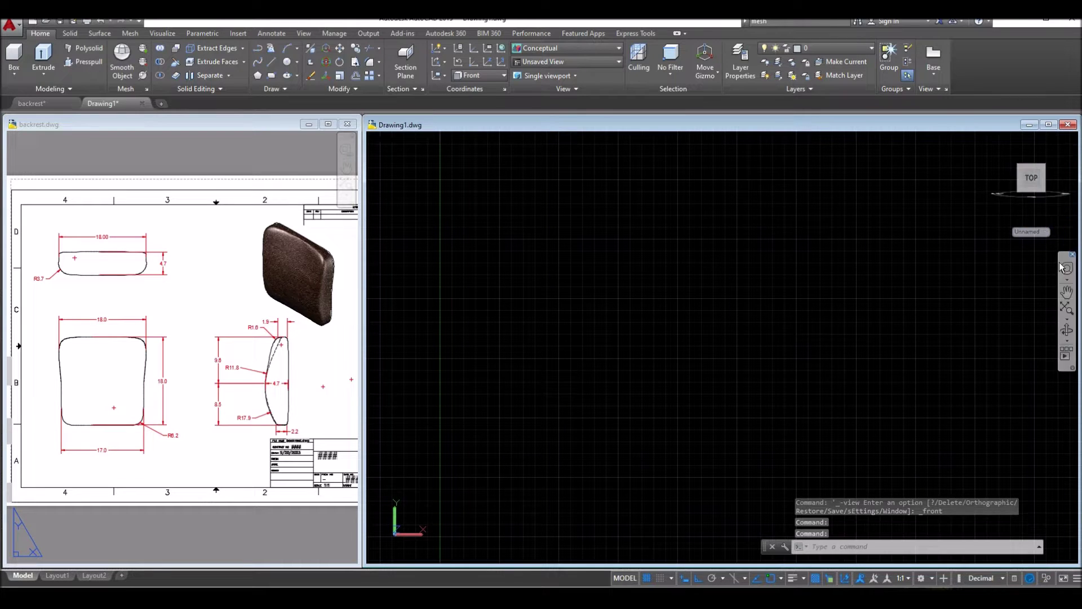
# Step: Set up the drawing area with Ortho mode on, the grid off and the Wireframe visual style
pyautogui.click(699, 578)
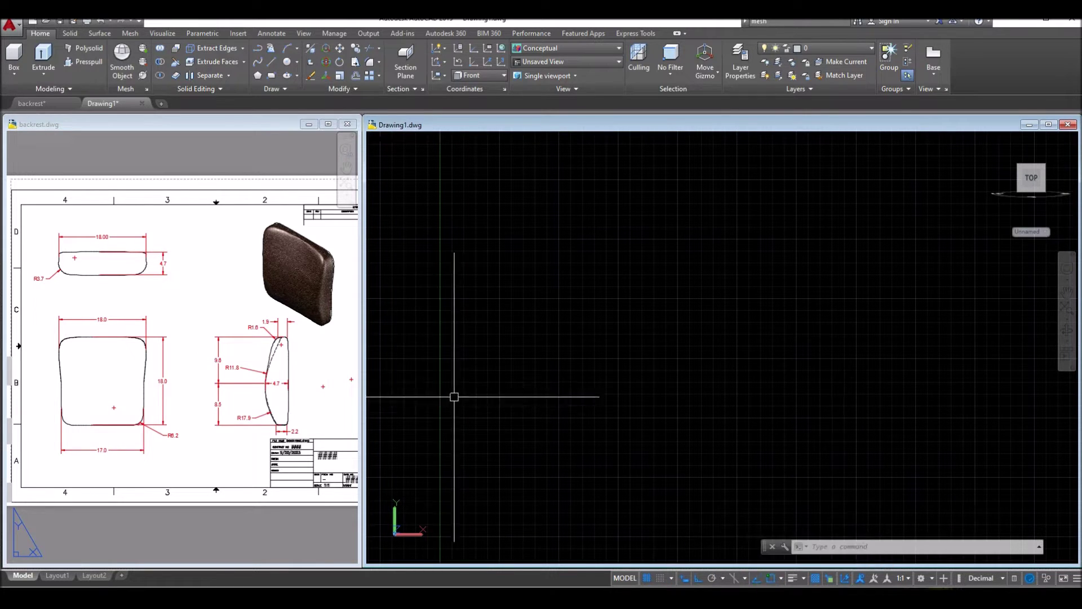
pyautogui.click(648, 579)
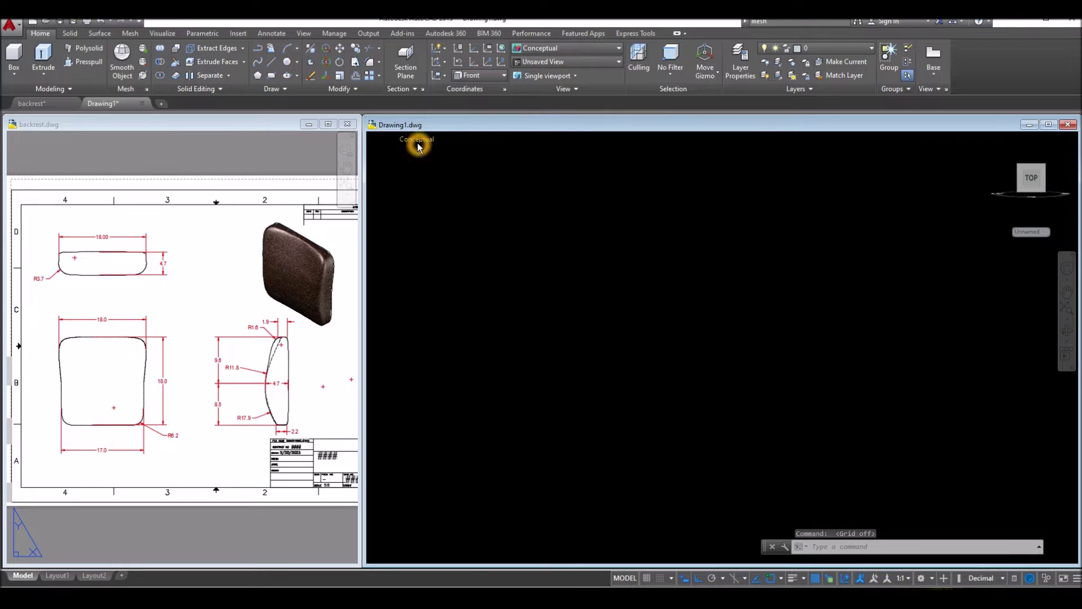
pyautogui.click(418, 146)
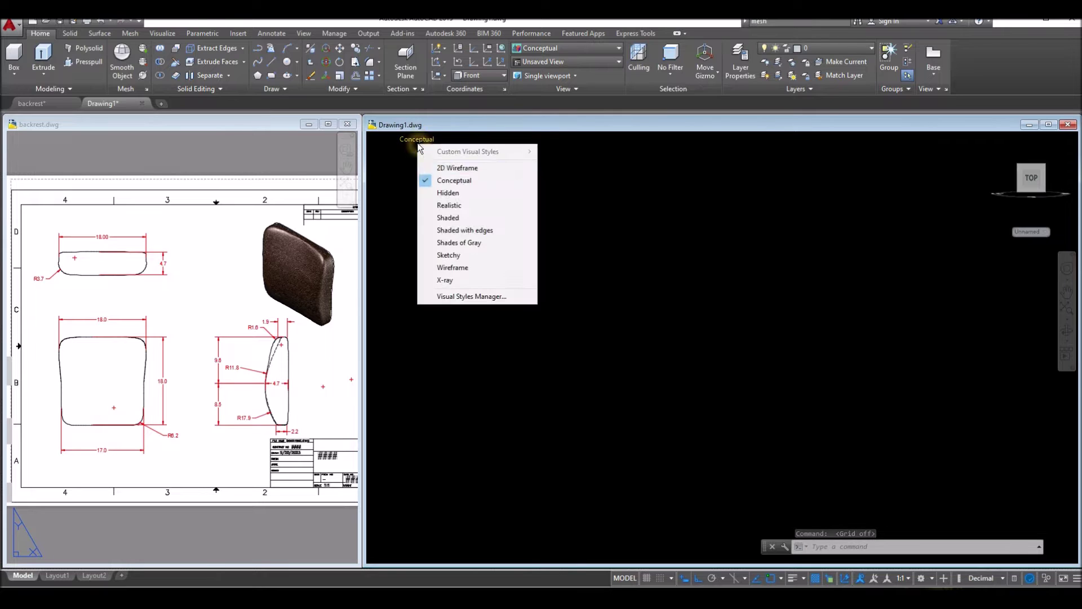
pyautogui.click(457, 271)
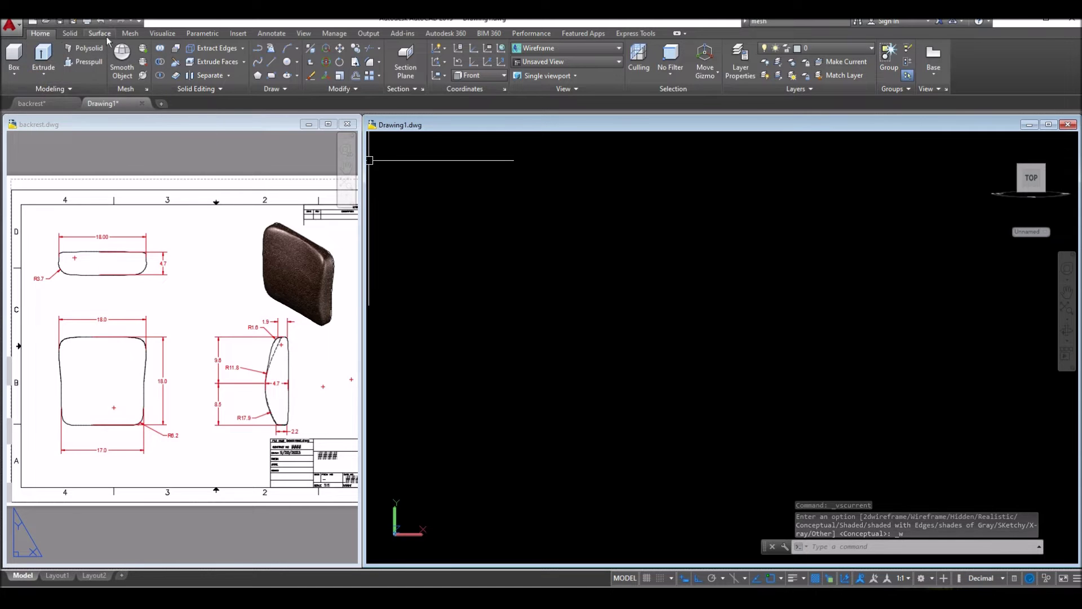
# Step: Create a mesh box with an 18 by 18 base and a height of 4.7
pyautogui.click(135, 36)
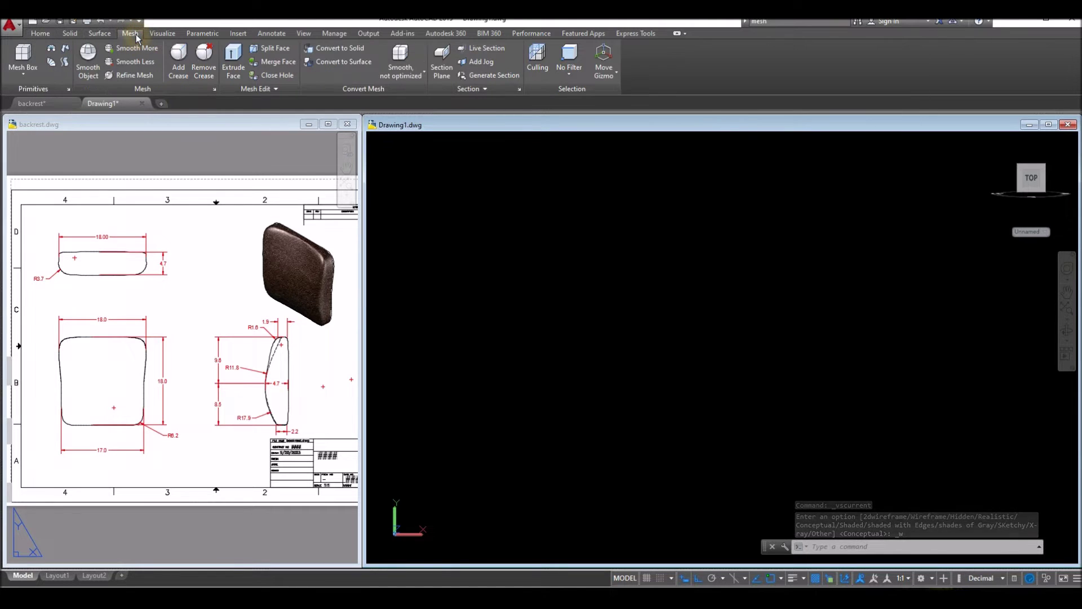
pyautogui.click(26, 56)
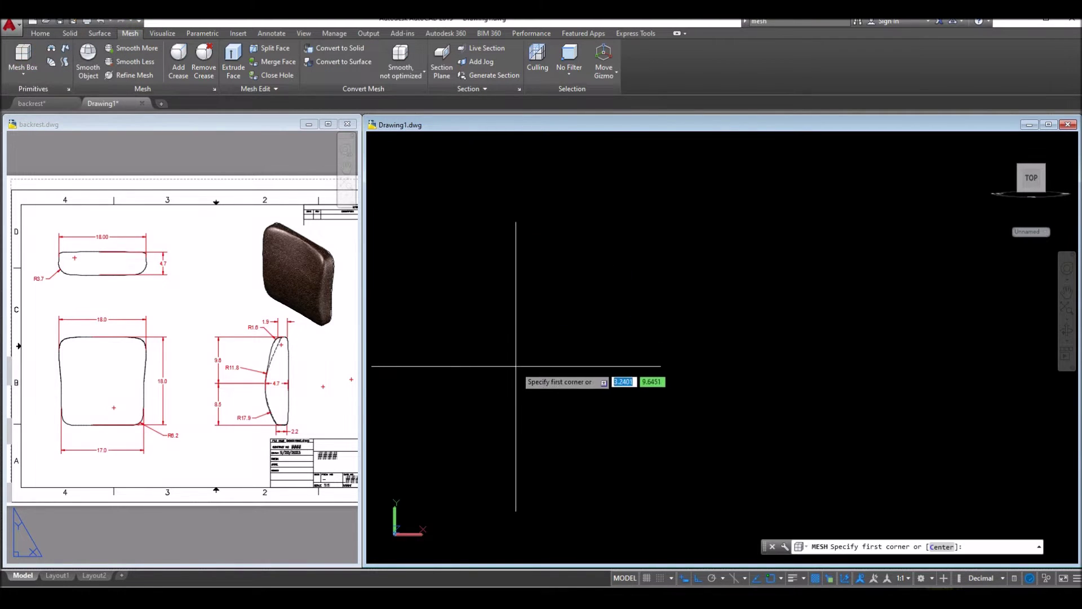
pyautogui.click(511, 394)
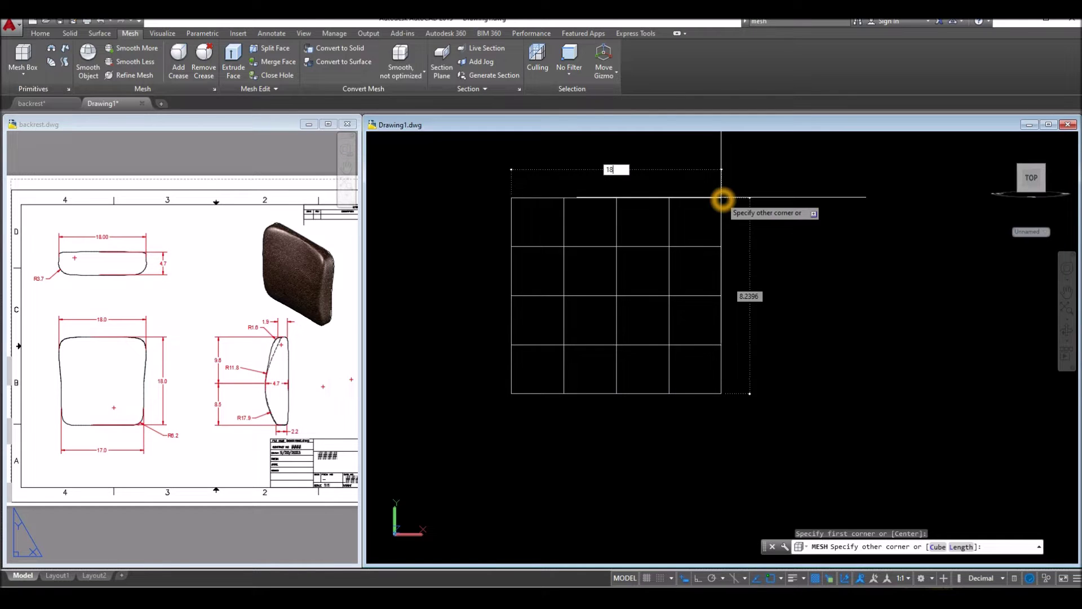
pyautogui.write('18')
pyautogui.press('Tab')
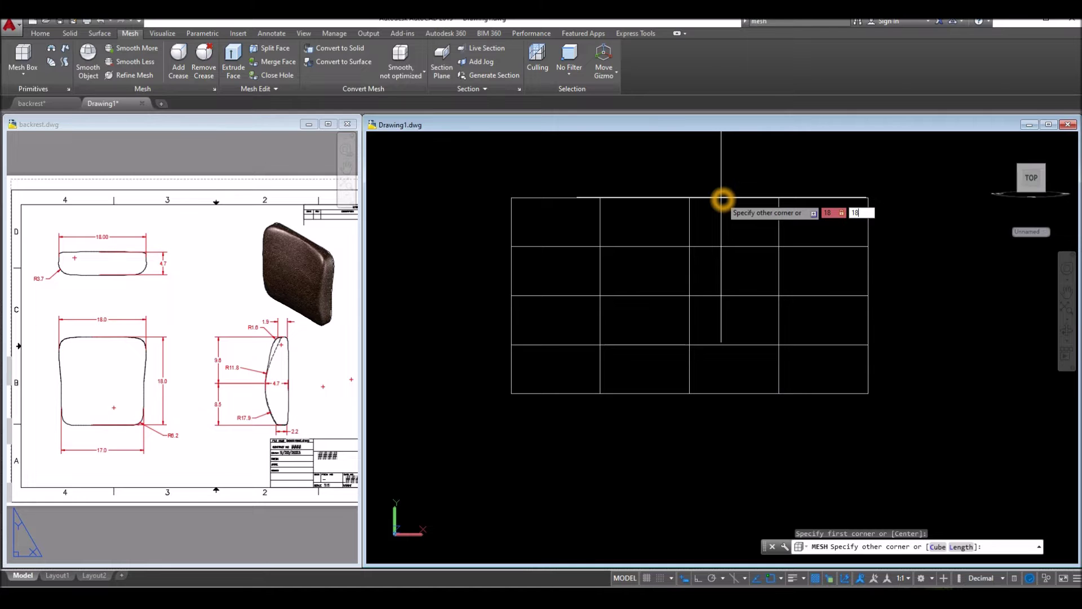
pyautogui.write('18')
pyautogui.press('Return')
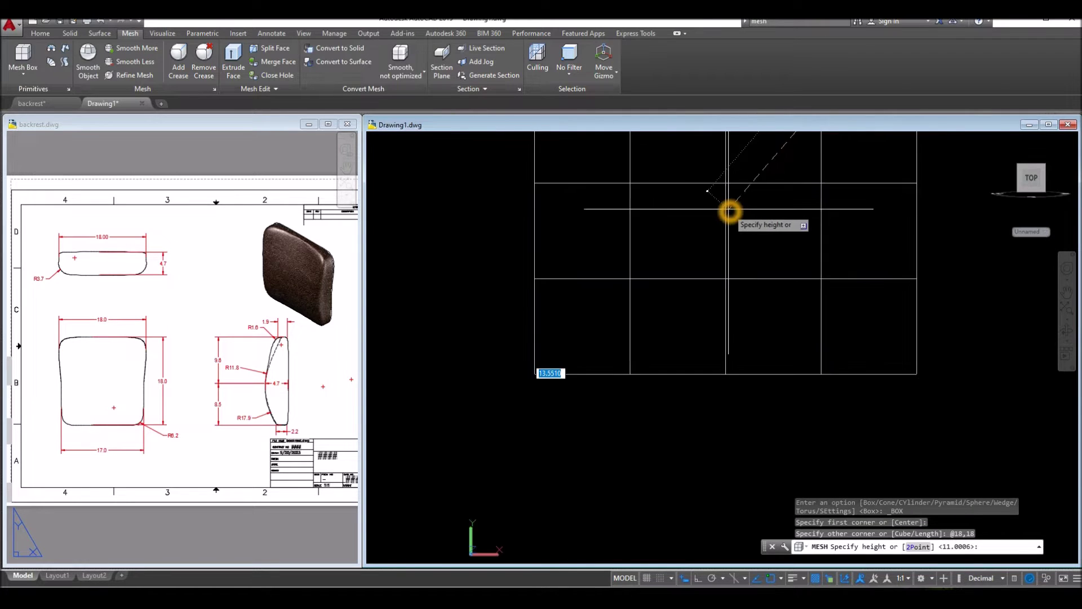
pyautogui.scroll(-2, 729, 212)
pyautogui.moveTo(727, 212); pyautogui.dragTo(697, 294, button='middle')
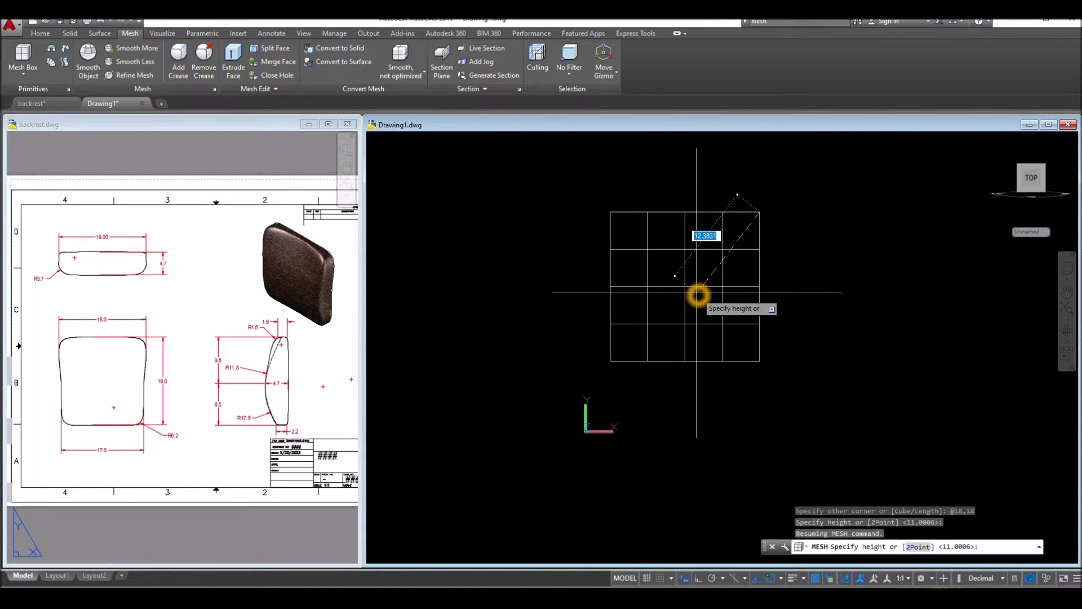
pyautogui.keyDown('shift'); pyautogui.moveTo(698, 294); pyautogui.dragTo(846, 318, button='middle'); pyautogui.keyUp('shift')
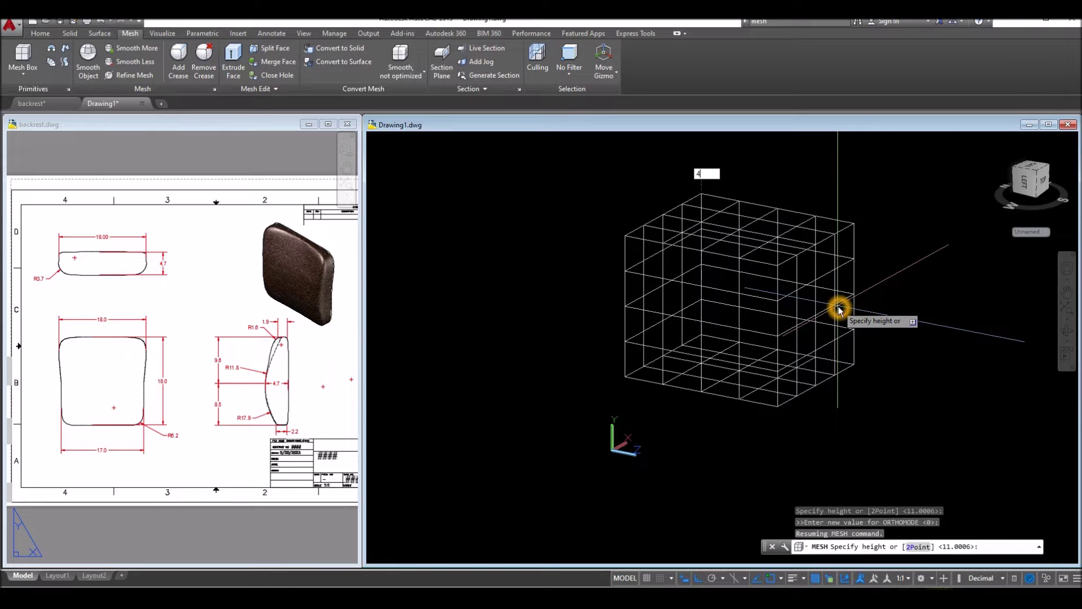
pyautogui.press('Return')
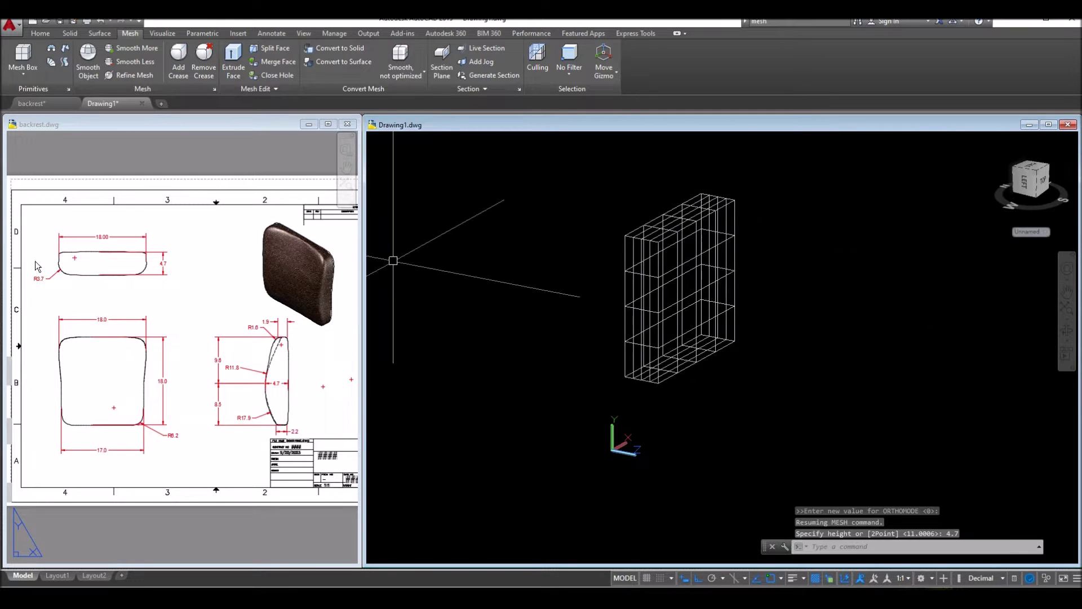
# Step: Examine the width, height and depth dimensions of the cushion in the backrest reference drawing
pyautogui.click(162, 271)
pyautogui.scroll(2, 163, 271)
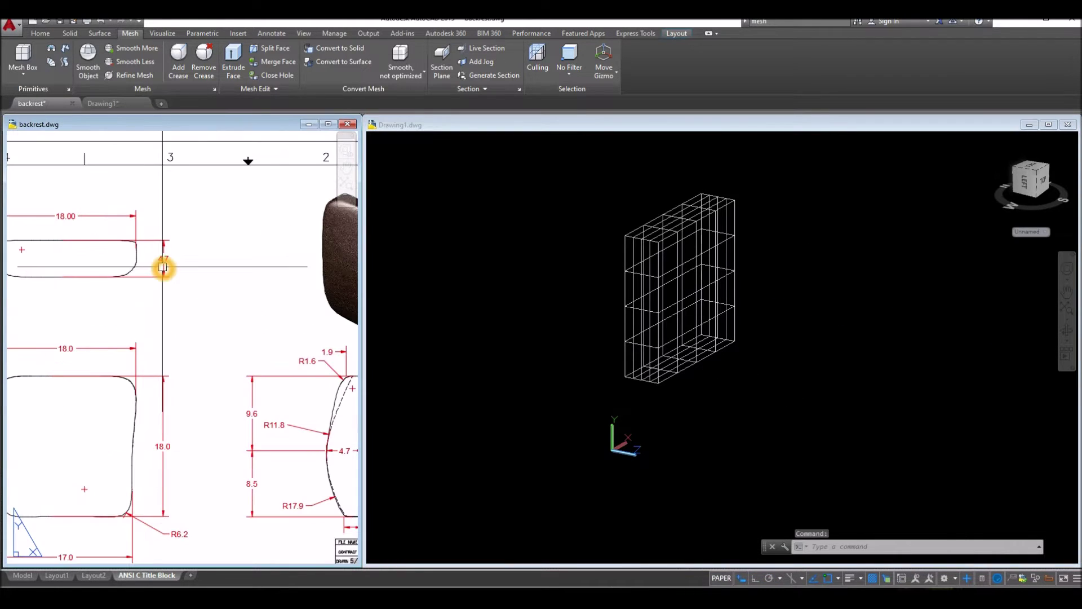
pyautogui.press('Escape')
pyautogui.moveTo(163, 354); pyautogui.dragTo(204, 348, button='middle')
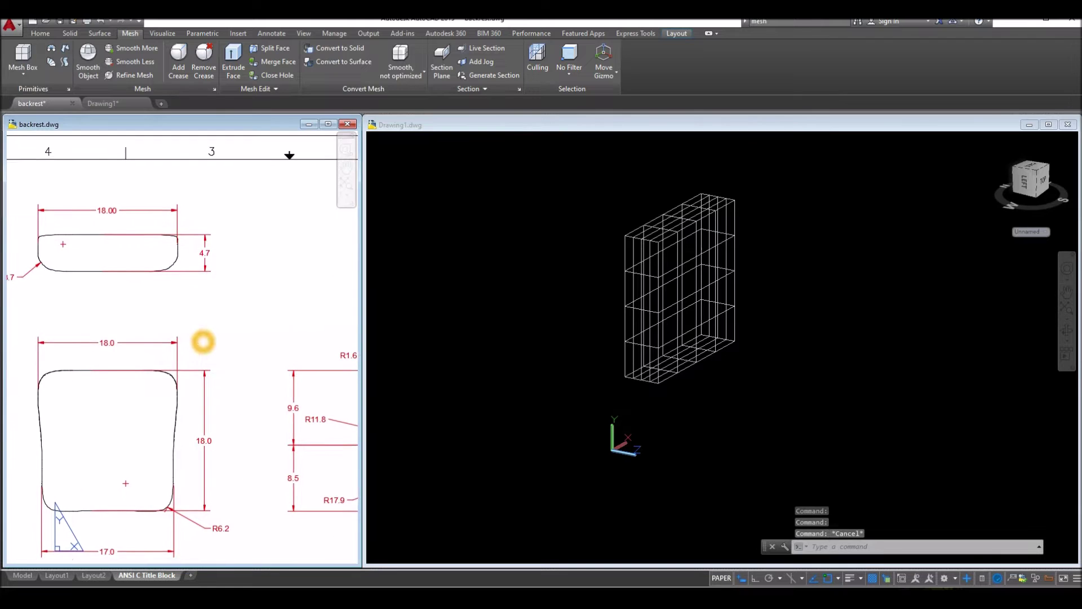
pyautogui.click(150, 342)
pyautogui.press('Escape')
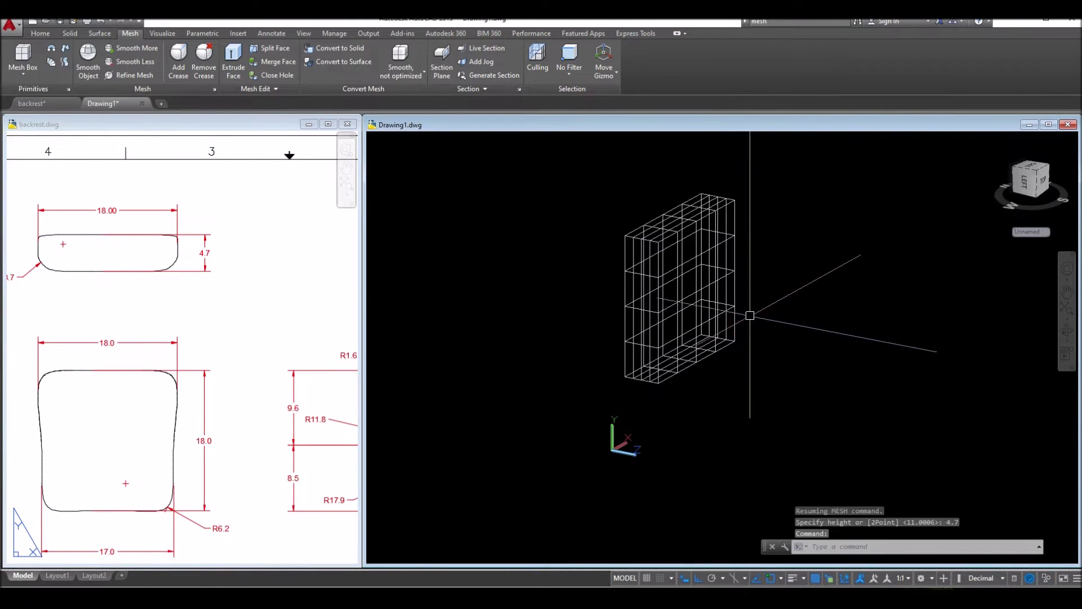
# Step: Set the subobject selection filter to Vertex for editing the mesh box in Drawing1
pyautogui.keyDown('shift'); pyautogui.moveTo(746, 316); pyautogui.dragTo(674, 338, button='middle'); pyautogui.keyUp('shift')
pyautogui.scroll(-2, 664, 297)
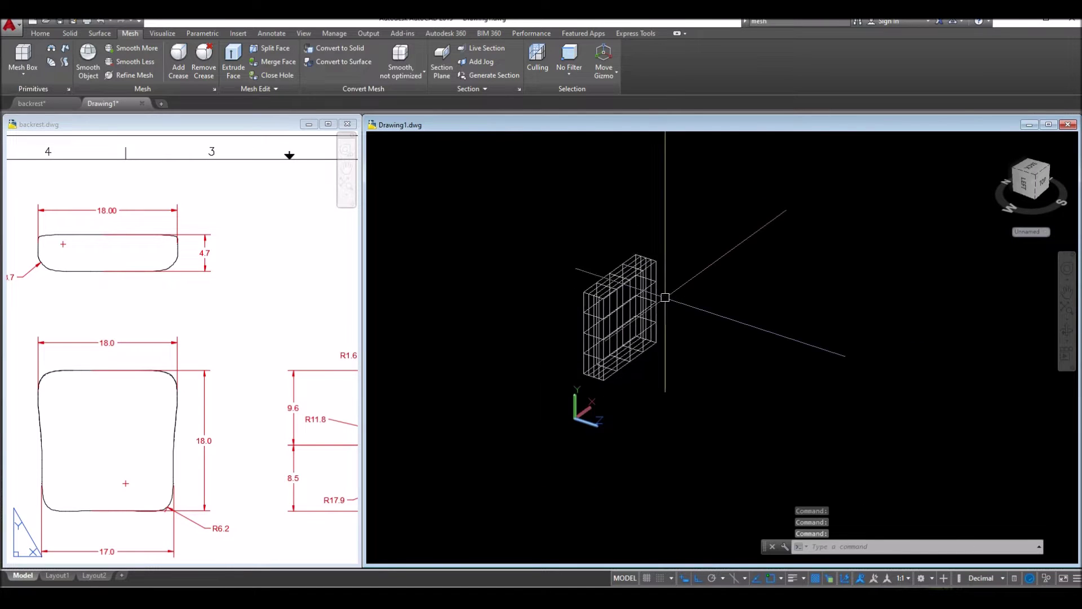
pyautogui.scroll(1, 666, 298)
pyautogui.scroll(1, 665, 298)
pyautogui.scroll(1, 665, 299)
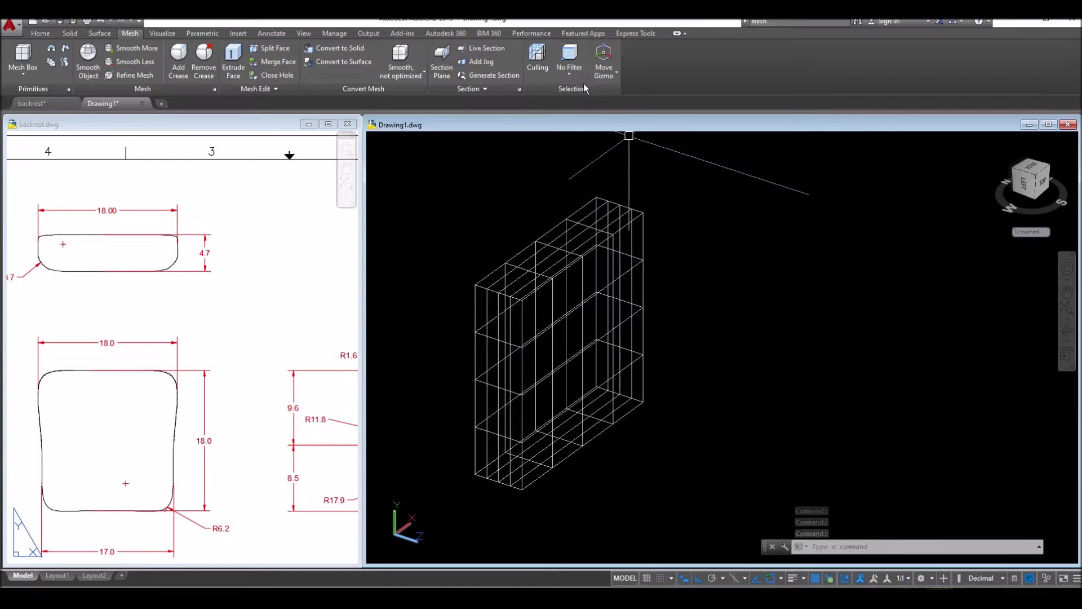
pyautogui.click(570, 75)
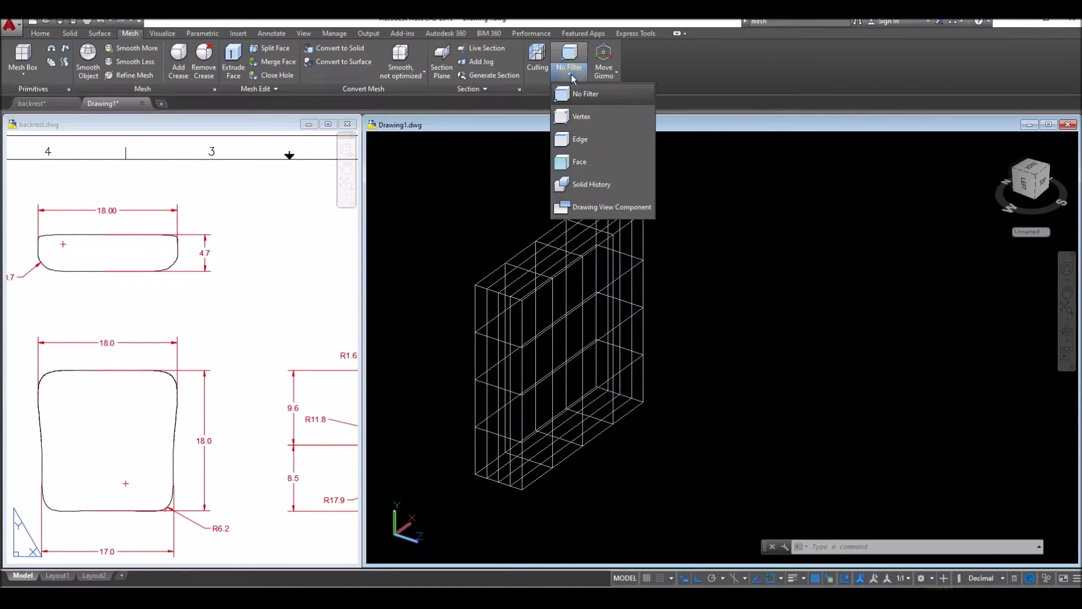
pyautogui.click(583, 113)
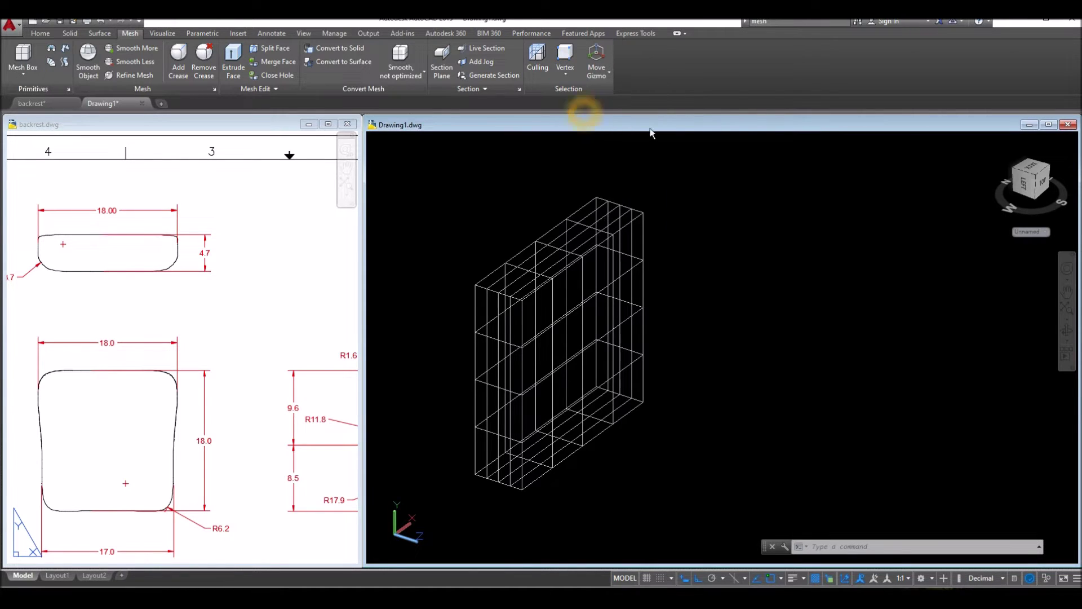
pyautogui.hotkey('ctrl', 'z')
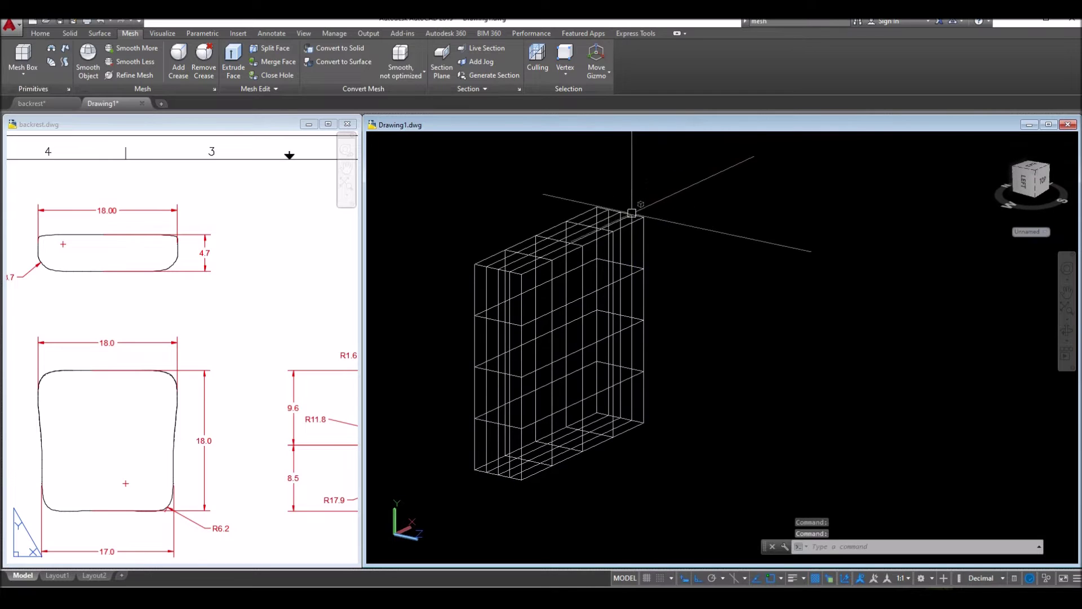
pyautogui.scroll(3, 592, 256)
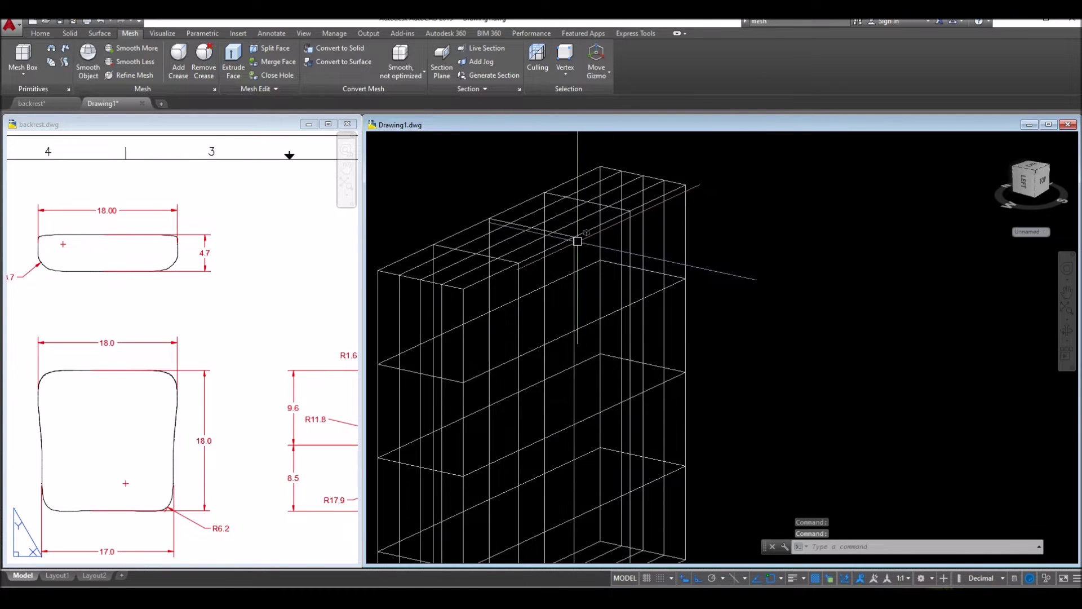
pyautogui.click(575, 239)
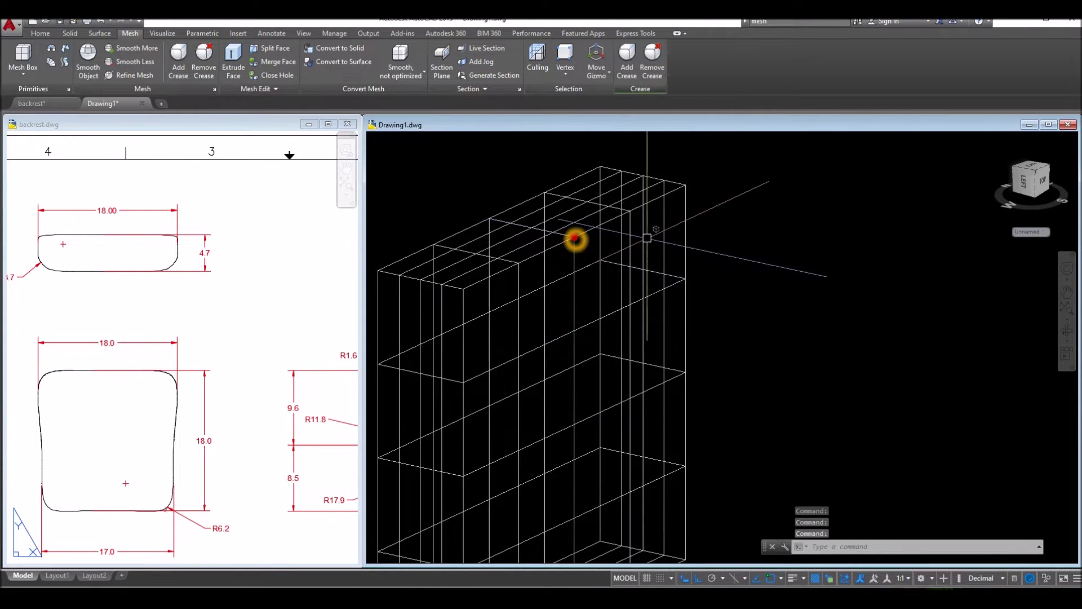
pyautogui.click(736, 199)
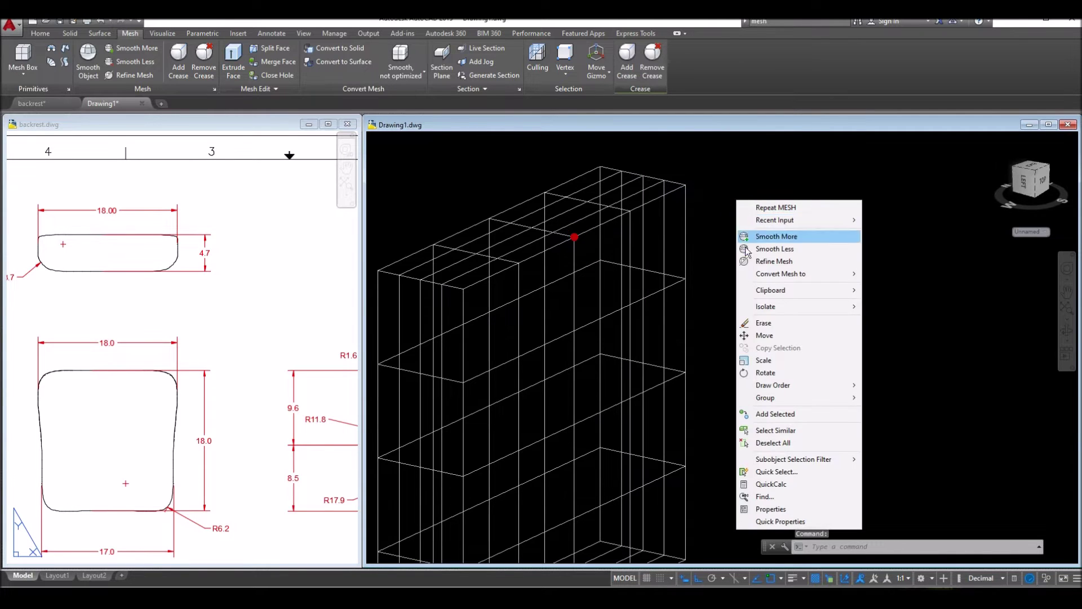
pyautogui.click(776, 333)
pyautogui.click(862, 314)
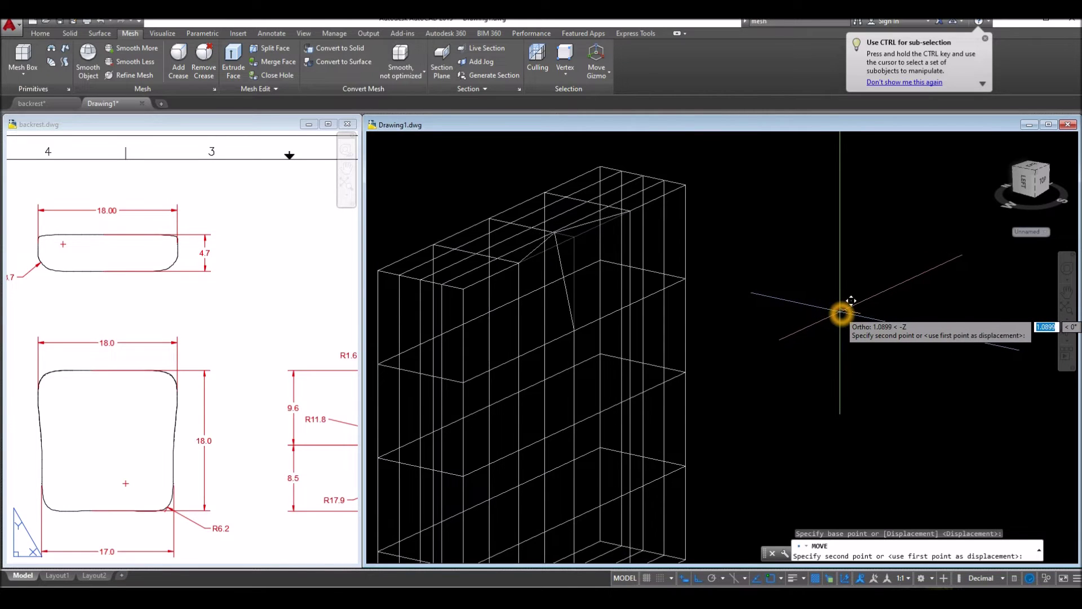
pyautogui.press('Escape')
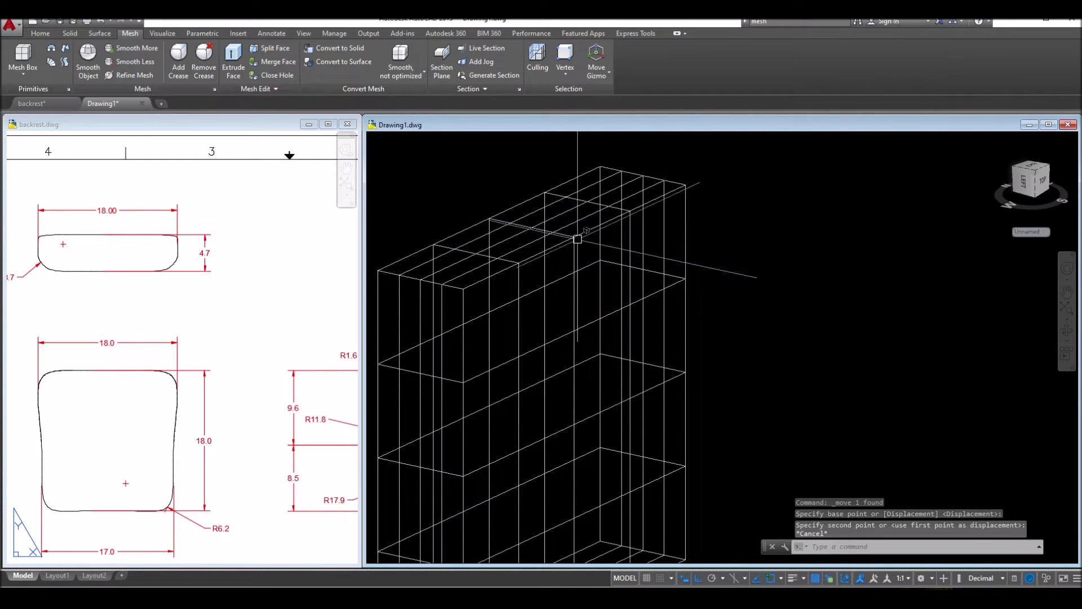
# Step: Move the middle vertex of the mesh box's top front edge one mesh division inward along Z
pyautogui.rightClick(760, 205)
pyautogui.click(783, 345)
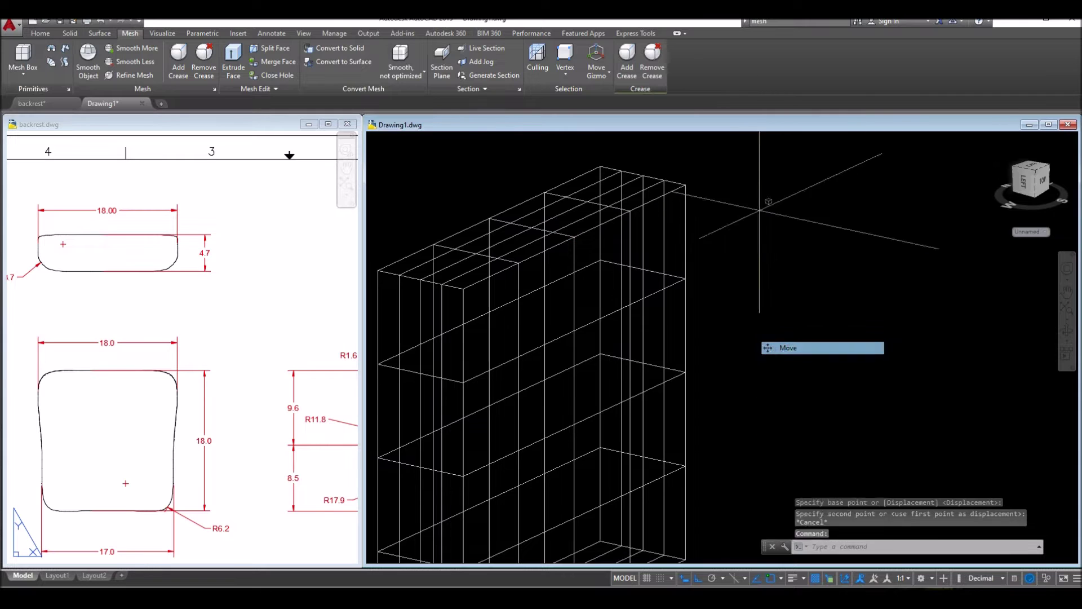
pyautogui.scroll(3, 544, 270)
pyautogui.moveTo(548, 278); pyautogui.dragTo(693, 334, button='middle')
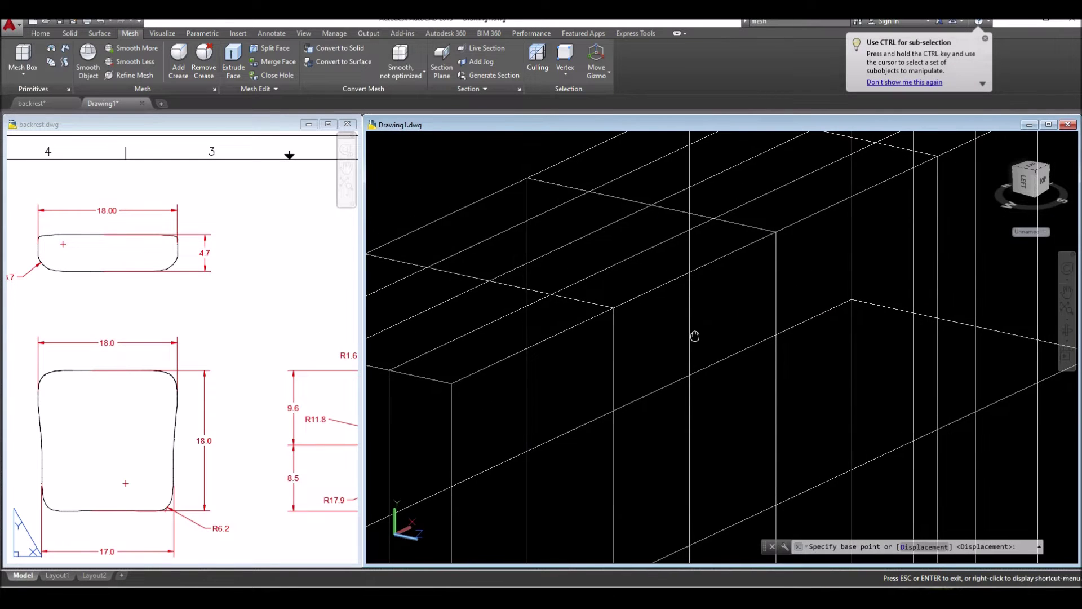
pyautogui.click(777, 232)
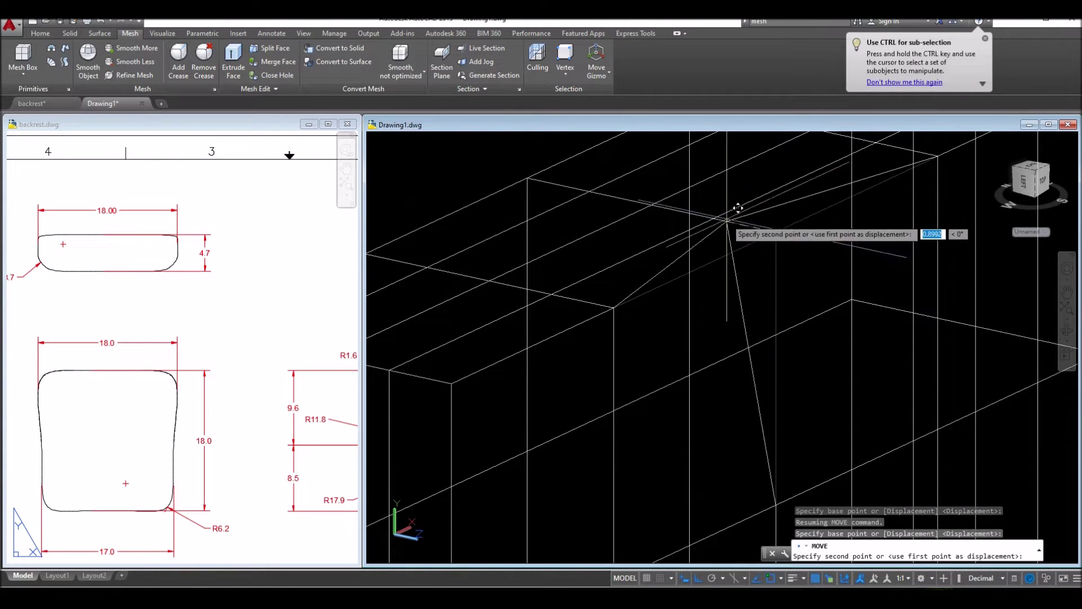
pyautogui.click(714, 219)
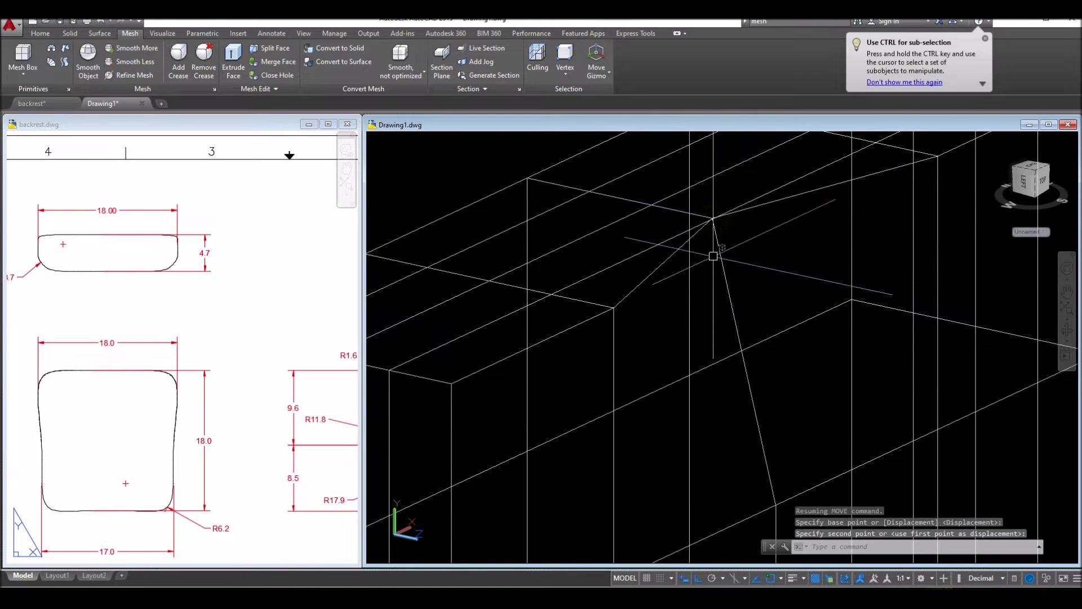
pyautogui.keyDown('shift'); pyautogui.moveTo(715, 248); pyautogui.dragTo(719, 273, button='middle'); pyautogui.keyUp('shift')
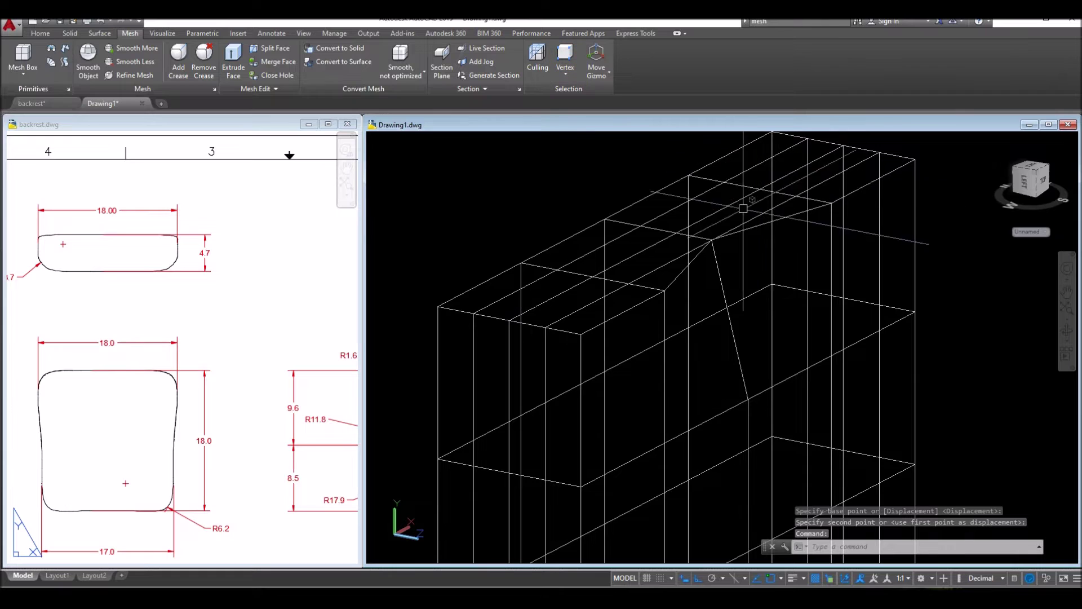
# Step: Move the inner of the two coincident vertices at the middle of the top face one further mesh division inward along Z
pyautogui.click(713, 239)
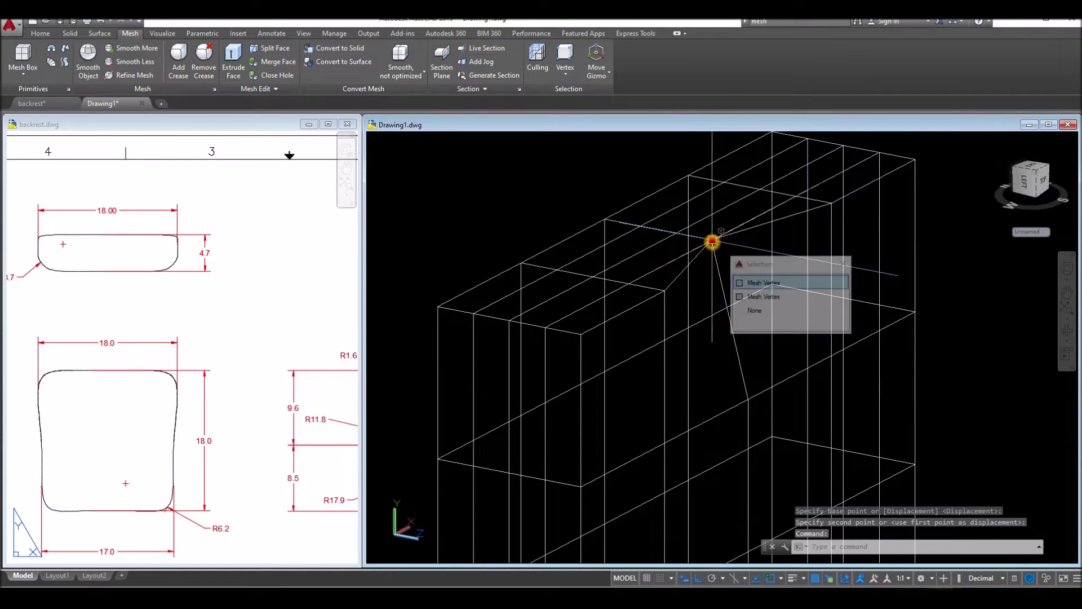
pyautogui.rightClick(555, 188)
pyautogui.click(581, 324)
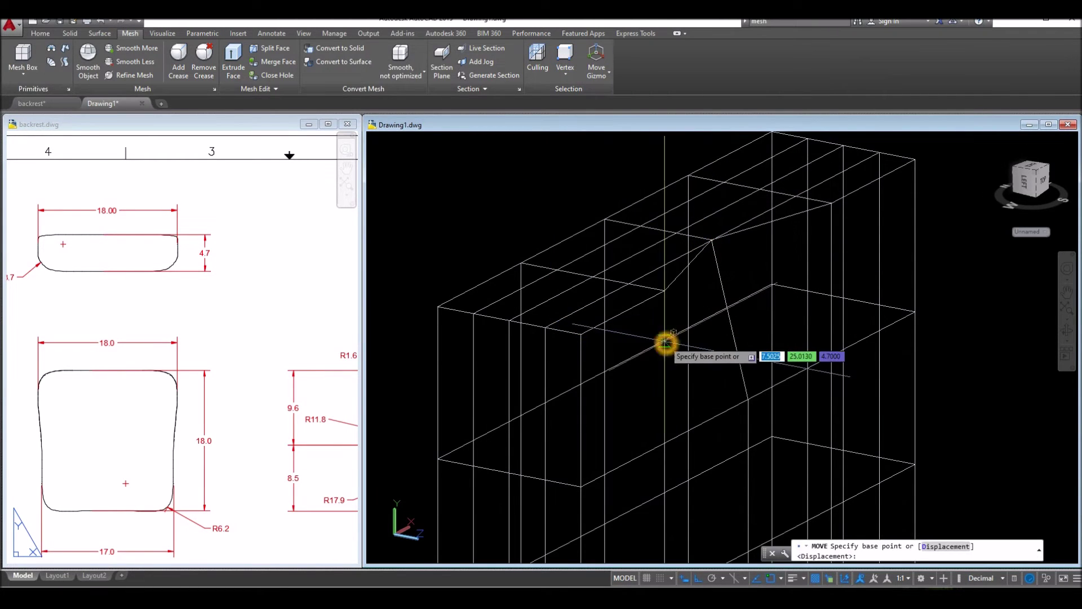
pyautogui.click(581, 332)
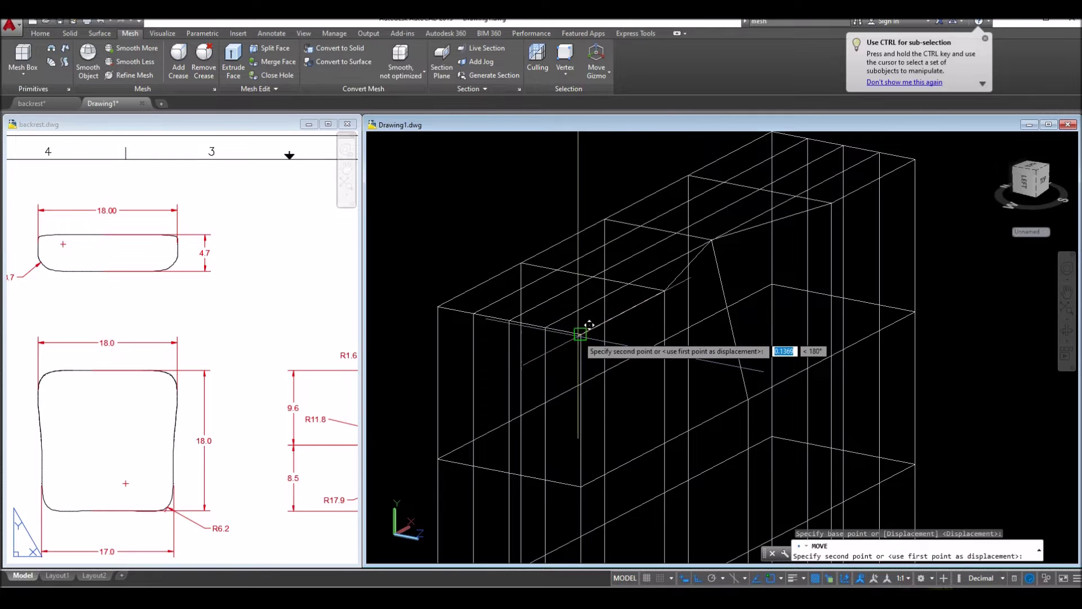
pyautogui.click(545, 328)
pyautogui.moveTo(569, 321)
pyautogui.keyDown('shift'); pyautogui.mouseDown(button='middle')
pyautogui.moveTo(577, 259)
pyautogui.moveTo(556, 299)
pyautogui.moveTo(573, 303)
pyautogui.mouseUp(button='middle'); pyautogui.keyUp('shift')
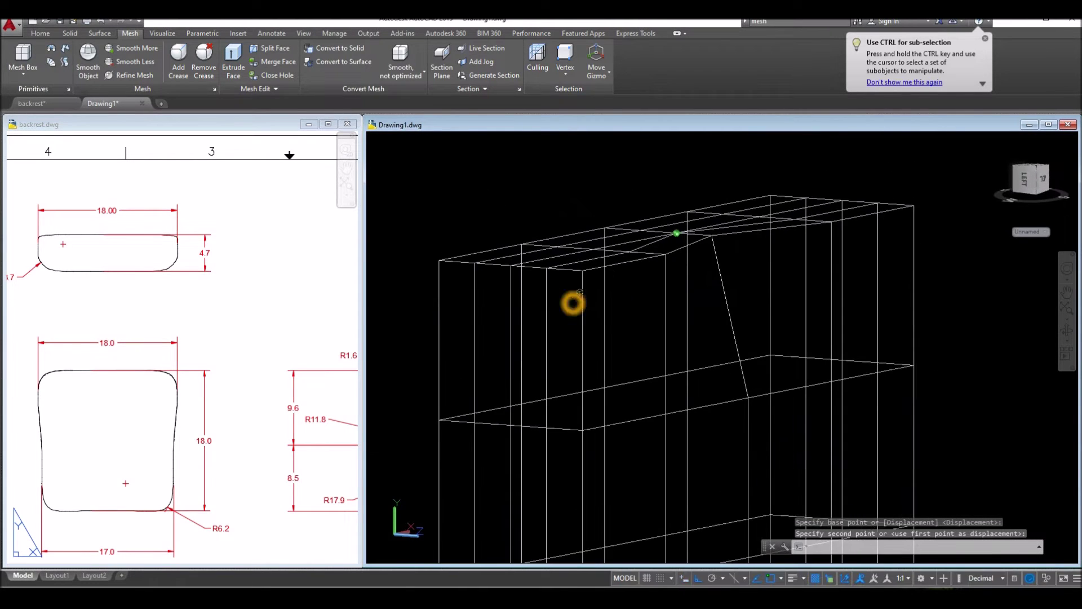
# Step: Change the visual style to X-ray and set the subobject selection filter to Vertex
pyautogui.click(439, 139)
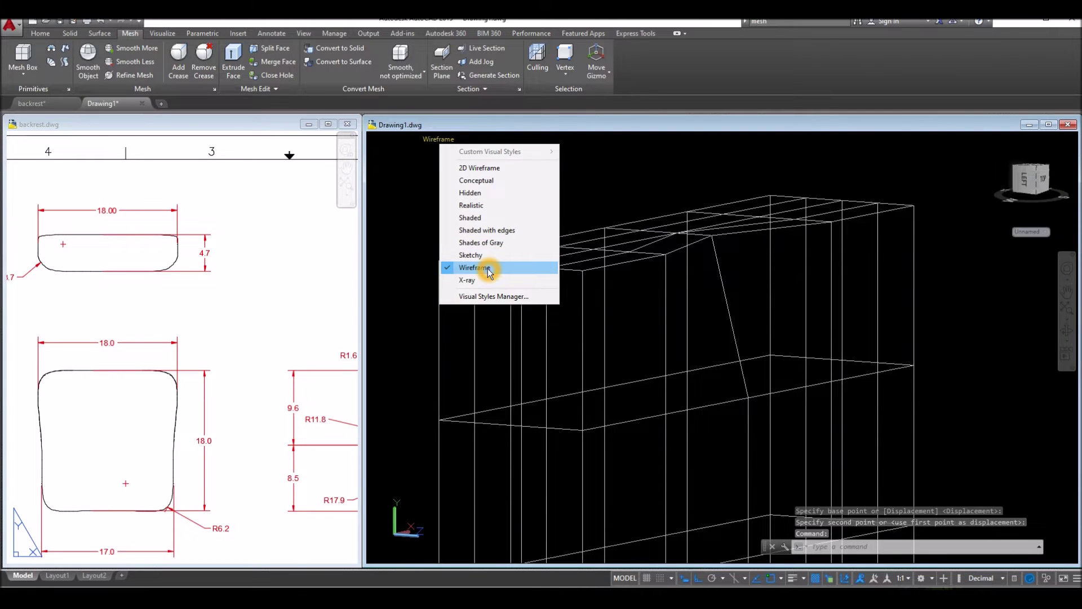
pyautogui.click(488, 270)
pyautogui.click(450, 139)
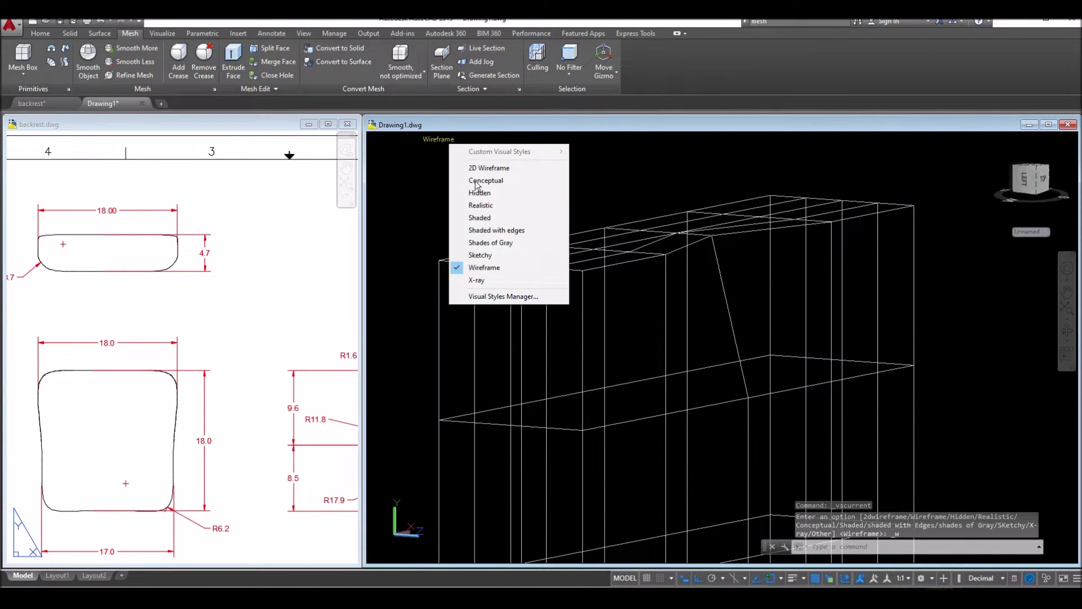
pyautogui.click(485, 280)
pyautogui.keyDown('shift'); pyautogui.moveTo(545, 248); pyautogui.dragTo(546, 277, button='middle'); pyautogui.keyUp('shift')
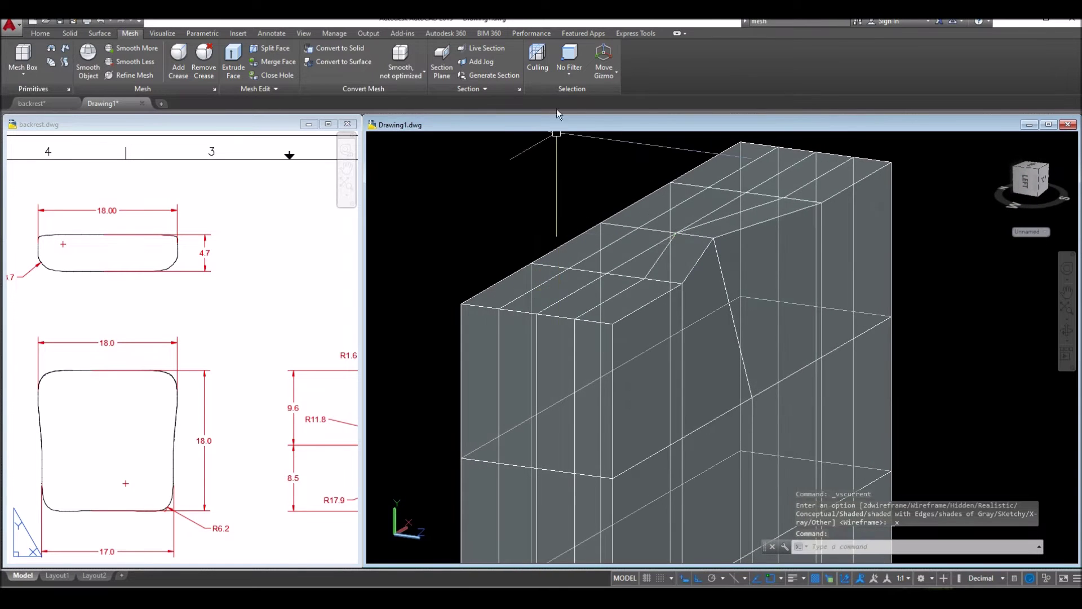
pyautogui.click(571, 70)
pyautogui.click(580, 108)
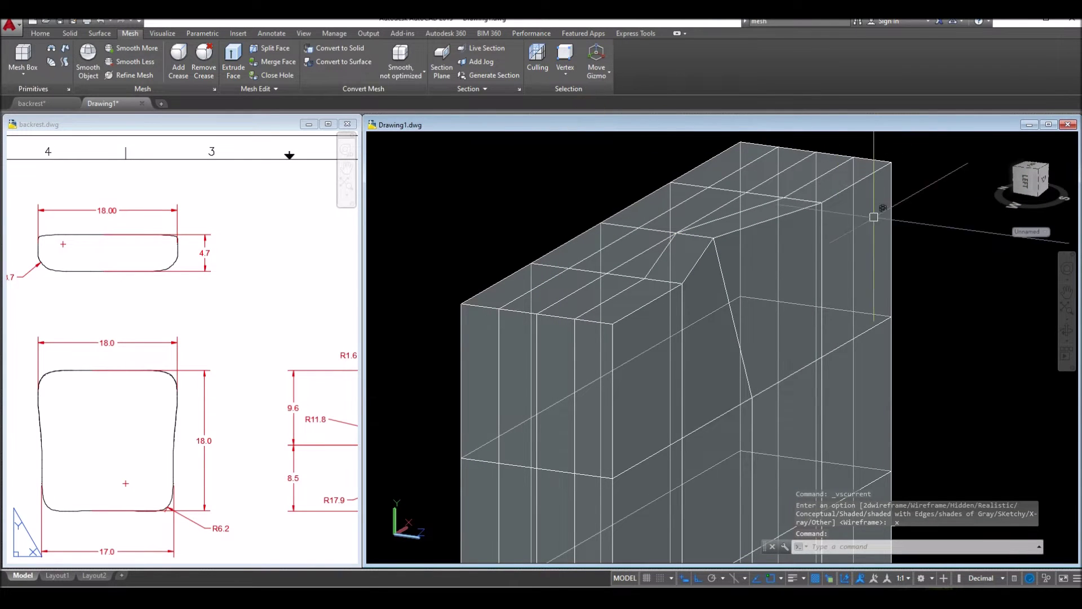
# Step: Move the two vertices flanking the middle one on the top front edge one mesh division inward along Z
pyautogui.click(683, 283)
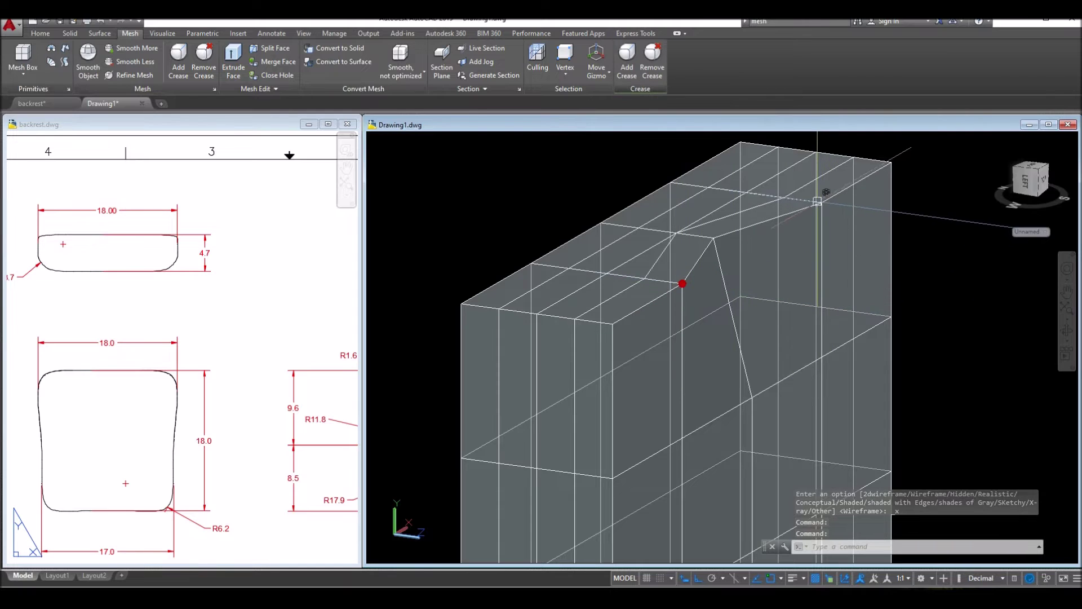
pyautogui.rightClick(531, 193)
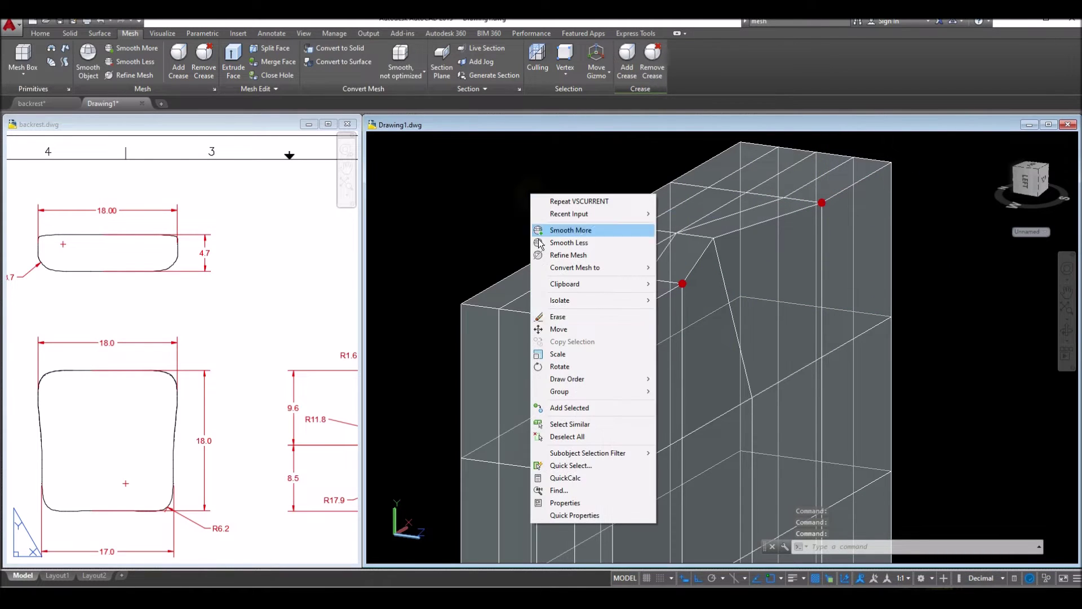
pyautogui.click(559, 329)
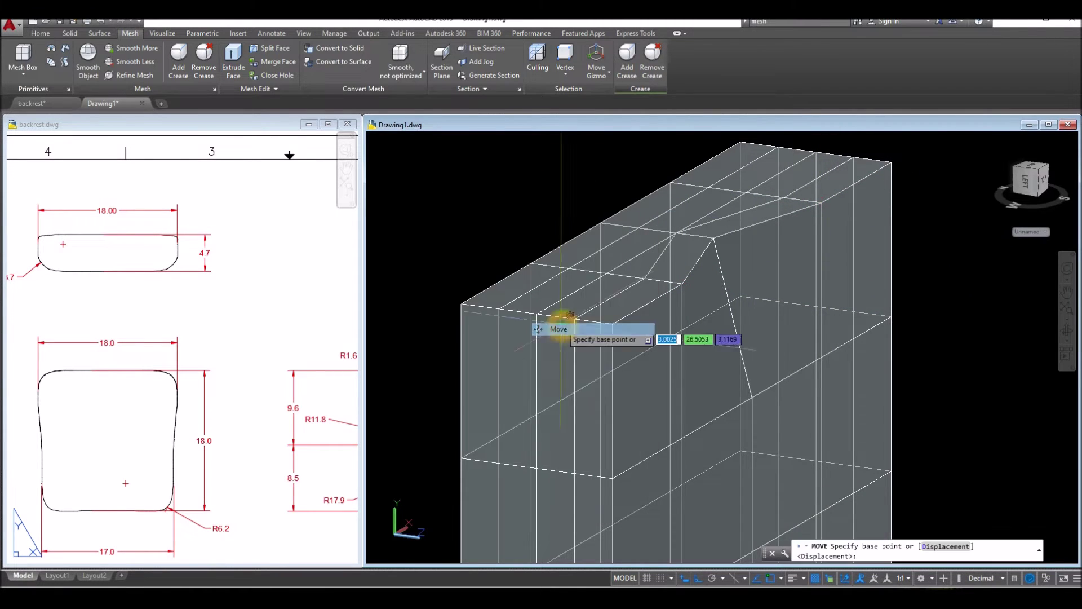
pyautogui.click(685, 283)
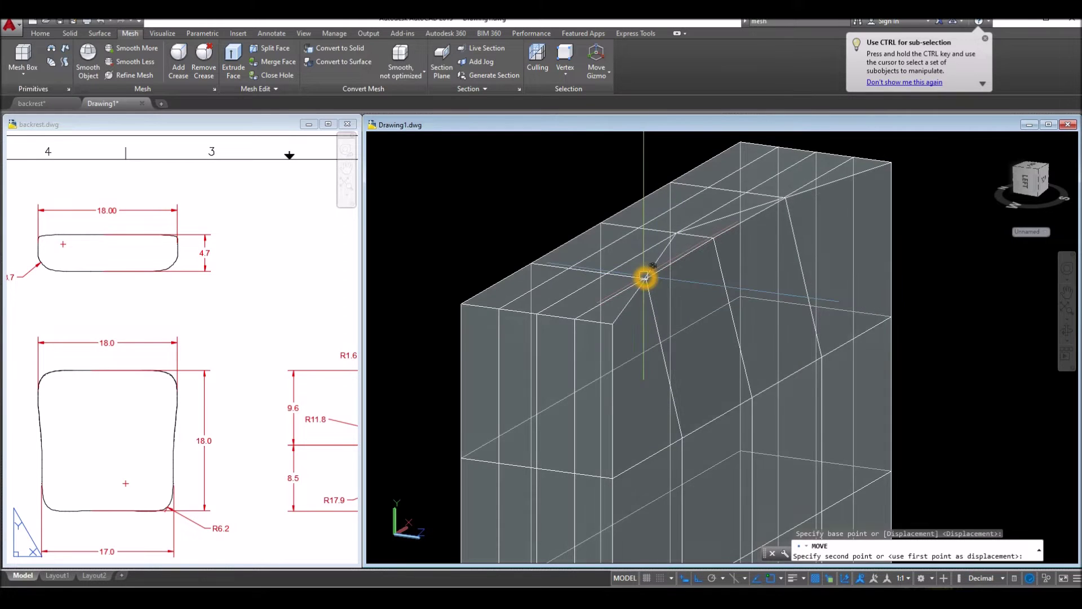
pyautogui.click(634, 277)
pyautogui.keyDown('shift'); pyautogui.moveTo(634, 276); pyautogui.dragTo(648, 229, button='middle'); pyautogui.keyUp('shift')
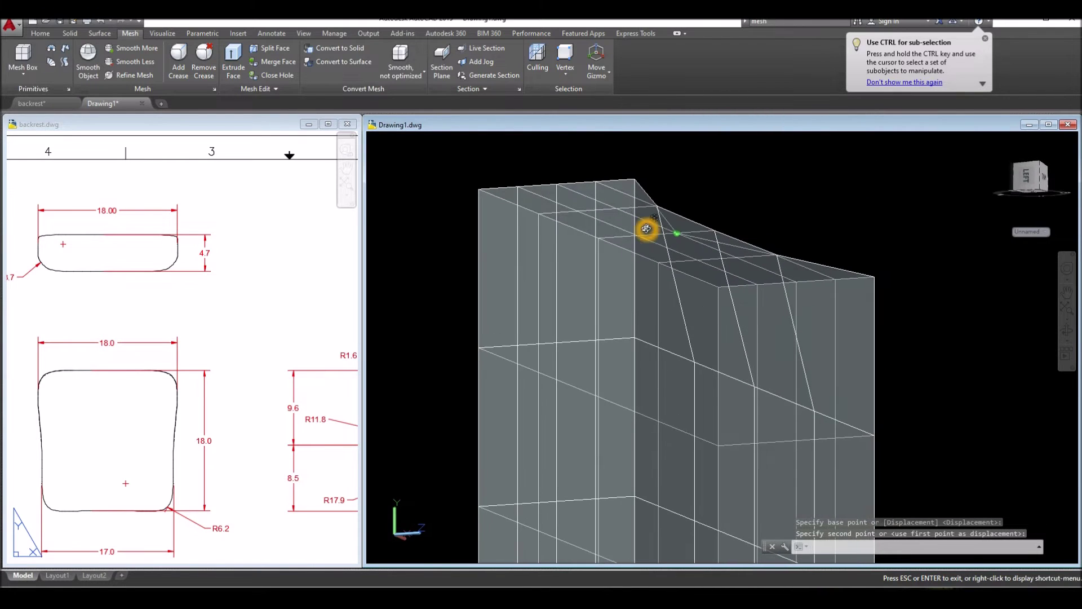
# Step: Inspect the recessed top edge in the Conceptual visual style and return to X-ray
pyautogui.click(427, 136)
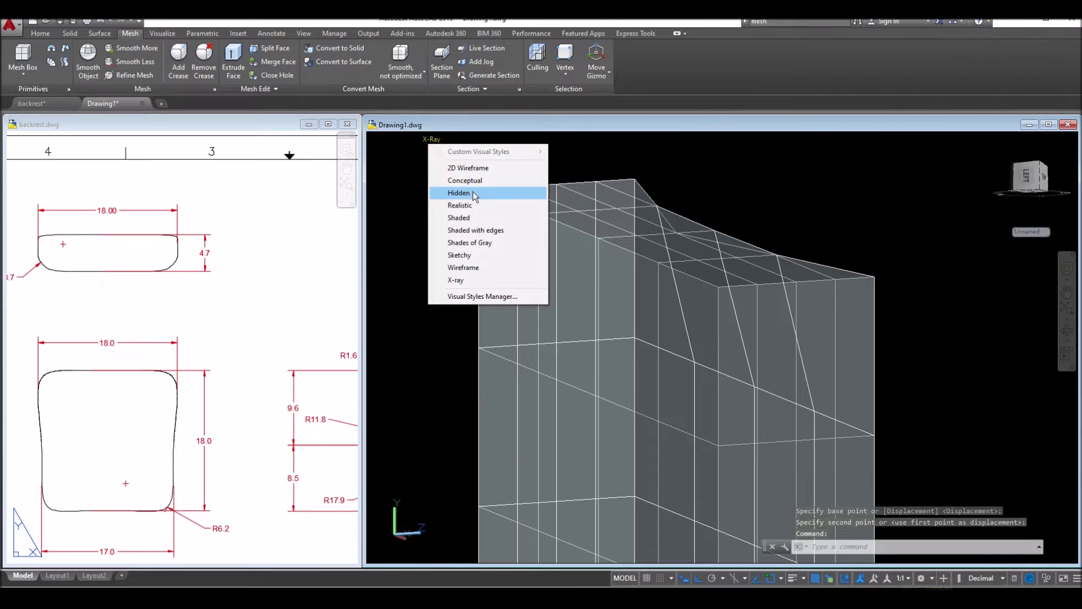
pyautogui.click(479, 187)
pyautogui.keyDown('shift'); pyautogui.moveTo(684, 212); pyautogui.dragTo(672, 250, button='middle'); pyautogui.keyUp('shift')
pyautogui.click(434, 140)
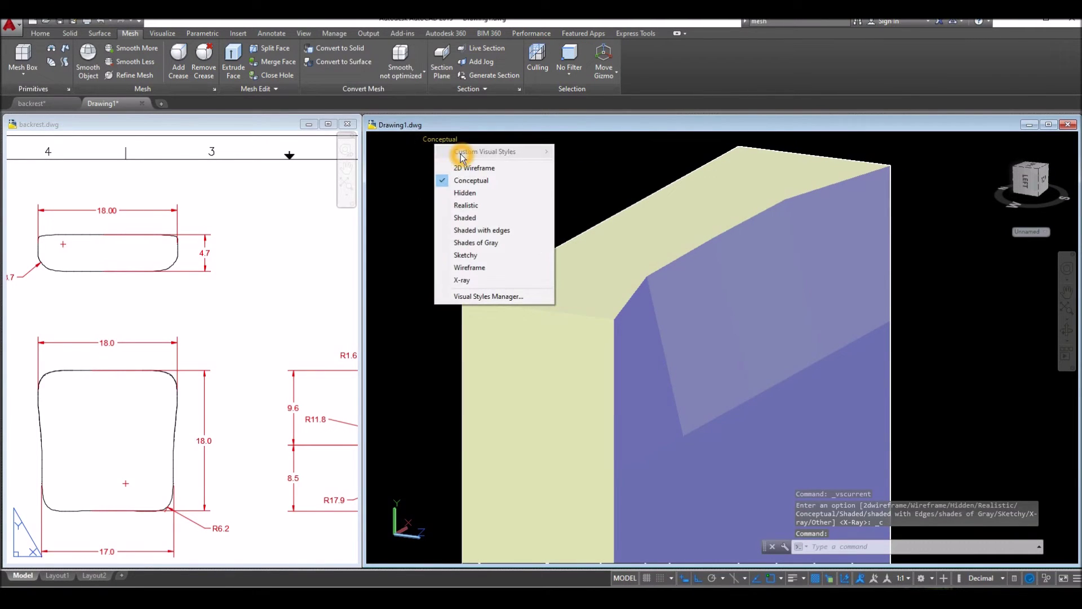
pyautogui.click(477, 279)
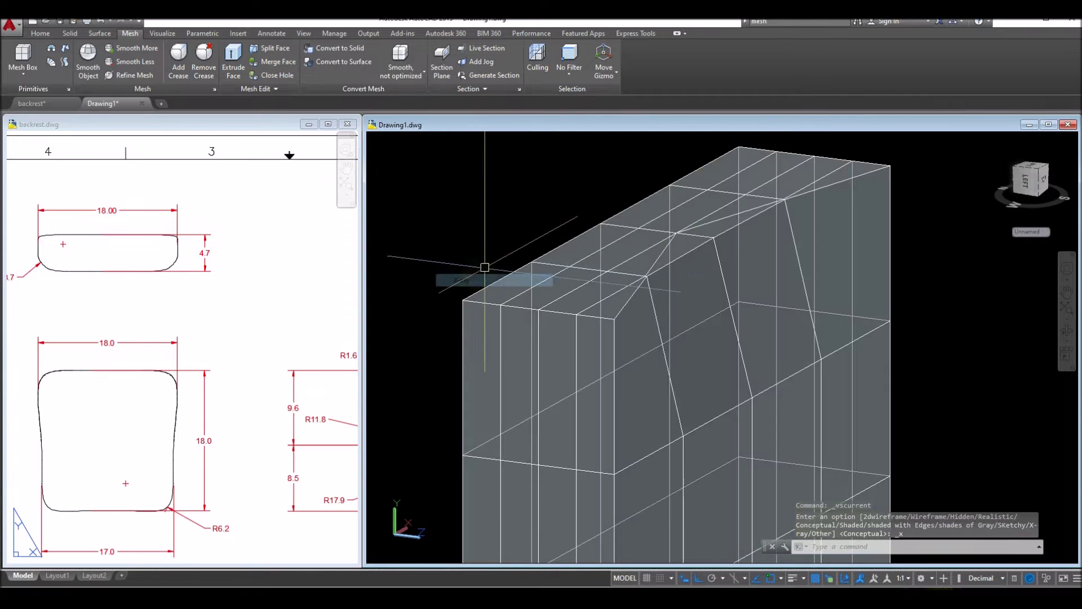
# Step: Set the subobject selection filter to Vertex and select the middle vertex of the recessed top front edge
pyautogui.click(570, 73)
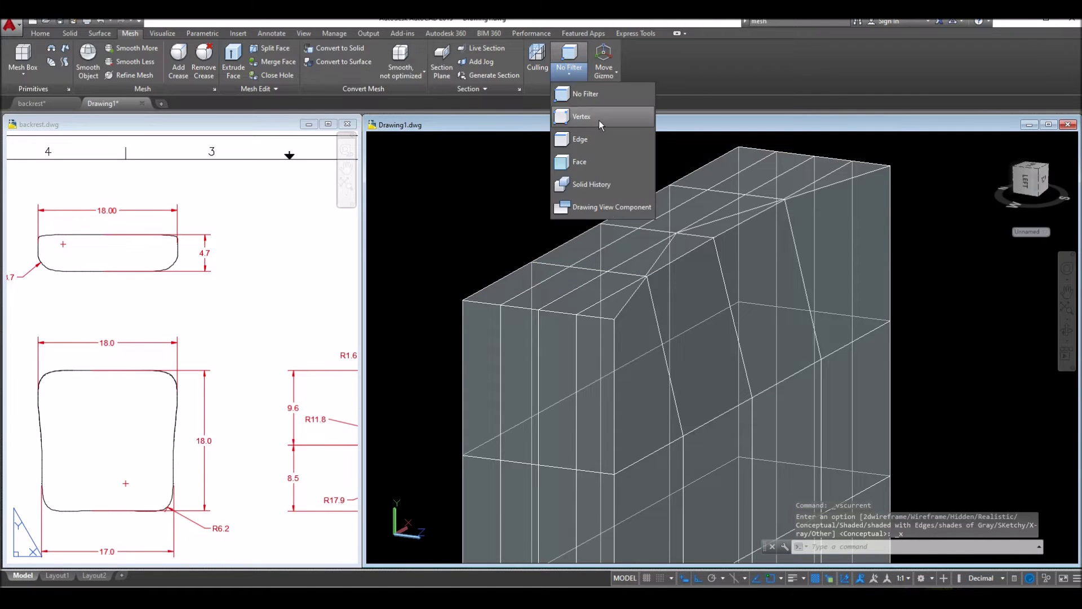
pyautogui.click(587, 119)
pyautogui.click(713, 239)
pyautogui.click(714, 240)
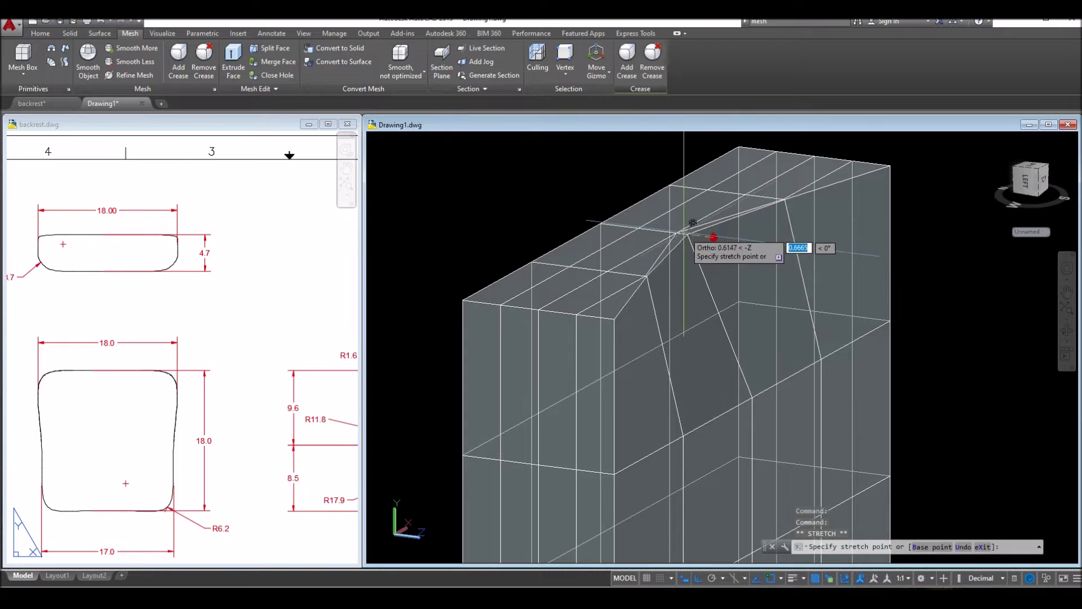
pyautogui.keyDown('shift'); pyautogui.rightClick(676, 232); pyautogui.keyUp('shift')
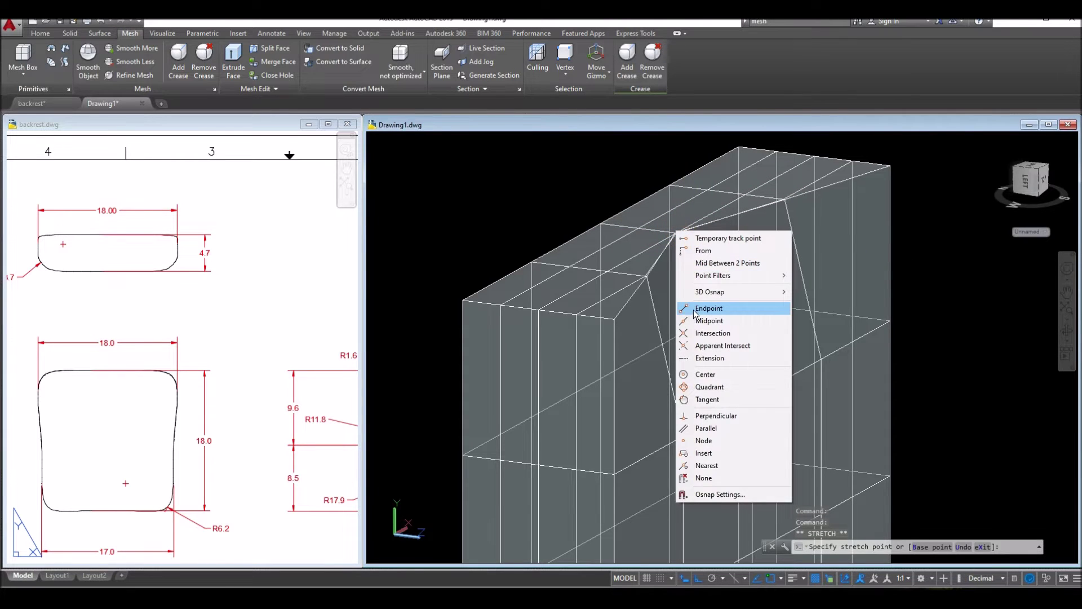
pyautogui.click(698, 308)
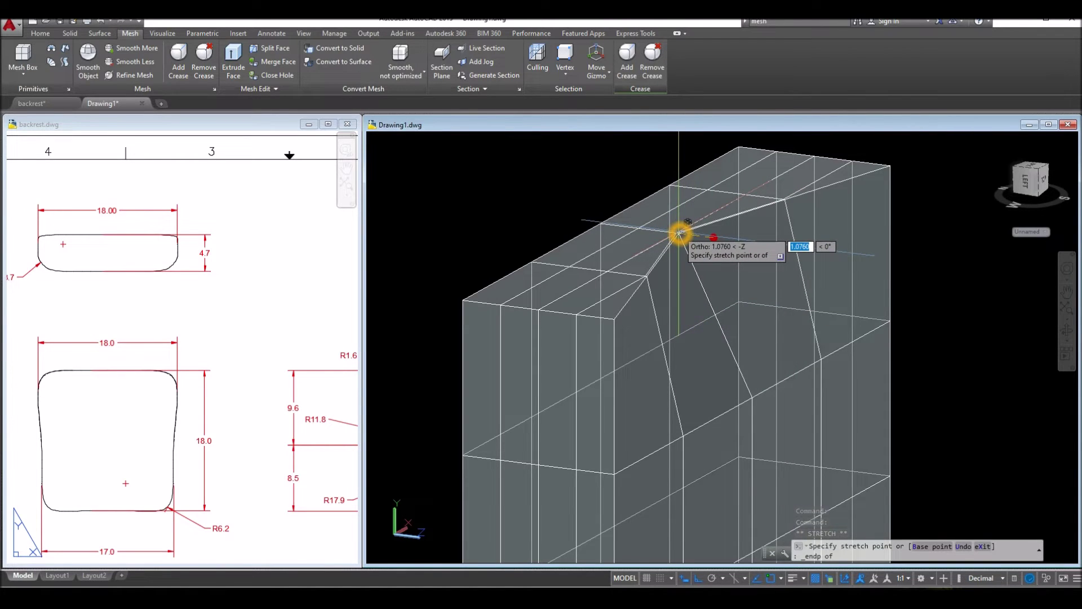
pyautogui.press('Escape')
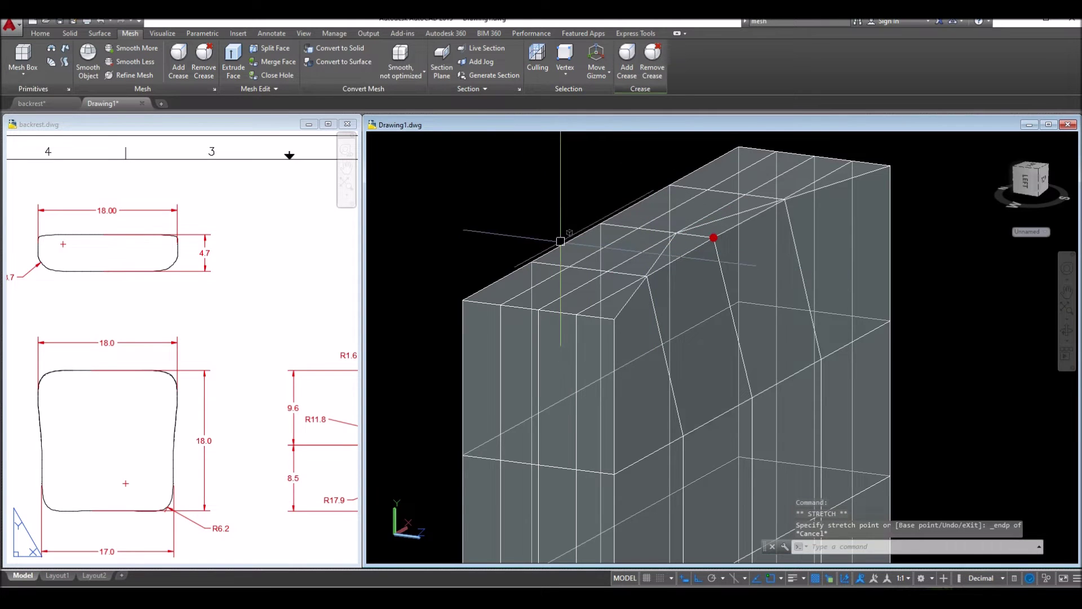
# Step: Move the selected middle vertex of the top edge 1.175, one mesh division, further inward along Z
pyautogui.rightClick(509, 180)
pyautogui.click(544, 314)
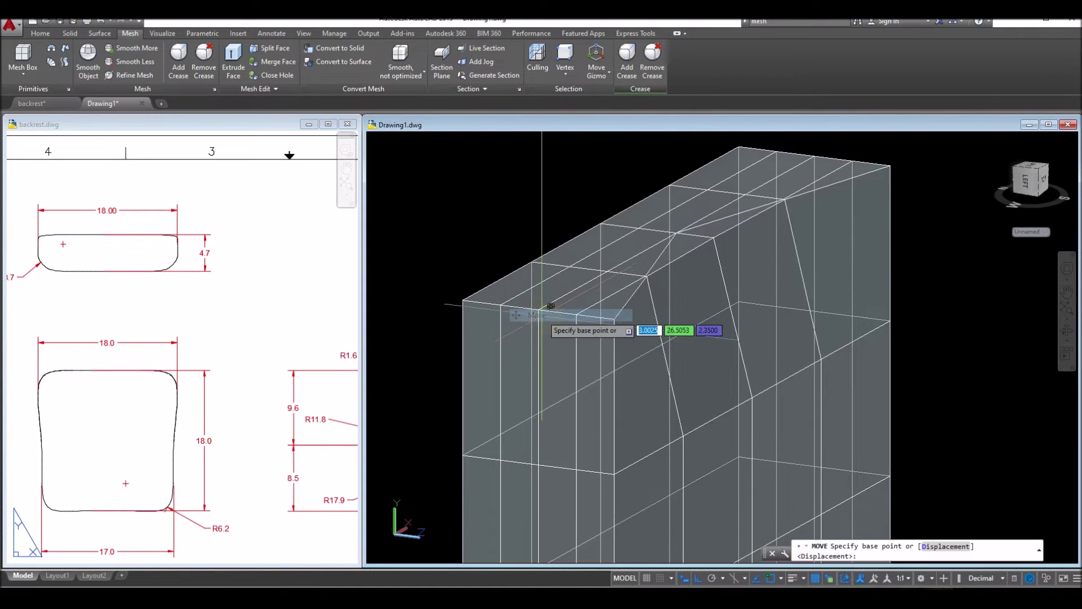
pyautogui.click(611, 317)
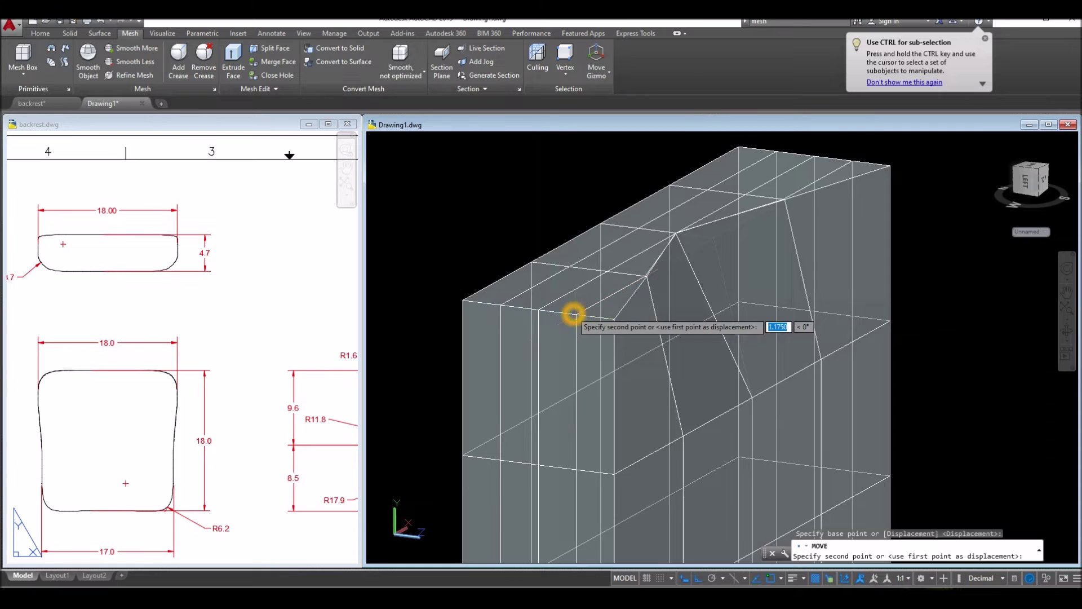
pyautogui.click(573, 314)
pyautogui.keyDown('shift'); pyautogui.moveTo(574, 314); pyautogui.dragTo(611, 322, button='middle'); pyautogui.keyUp('shift')
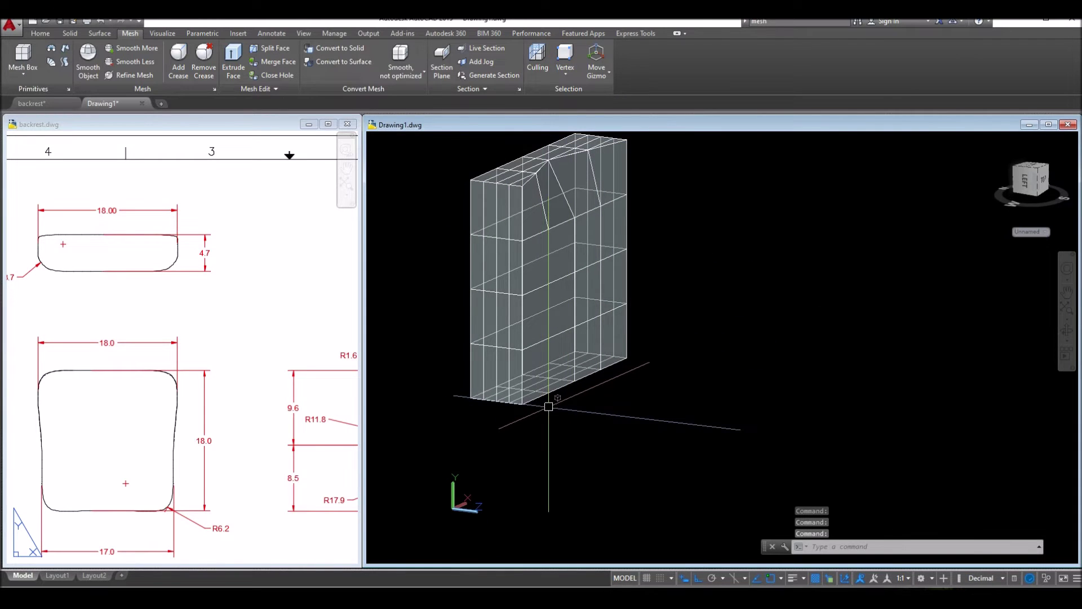
# Step: Move the three intermediate vertices of the bottom front edge 1.175, one mesh division, inward along Z
pyautogui.scroll(2, 551, 405)
pyautogui.click(549, 388)
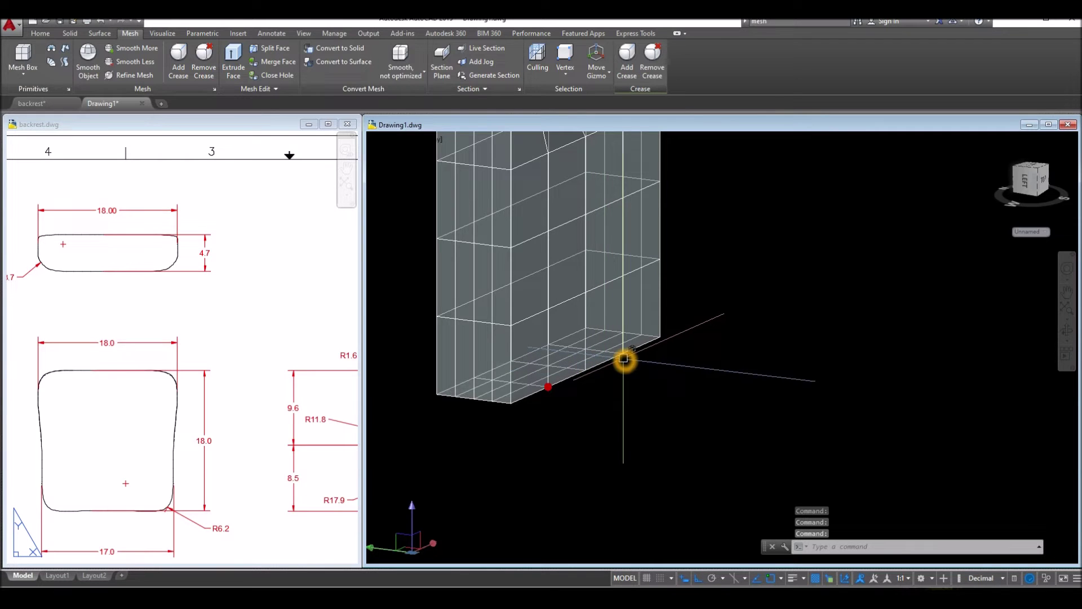
pyautogui.rightClick(692, 307)
pyautogui.click(698, 396)
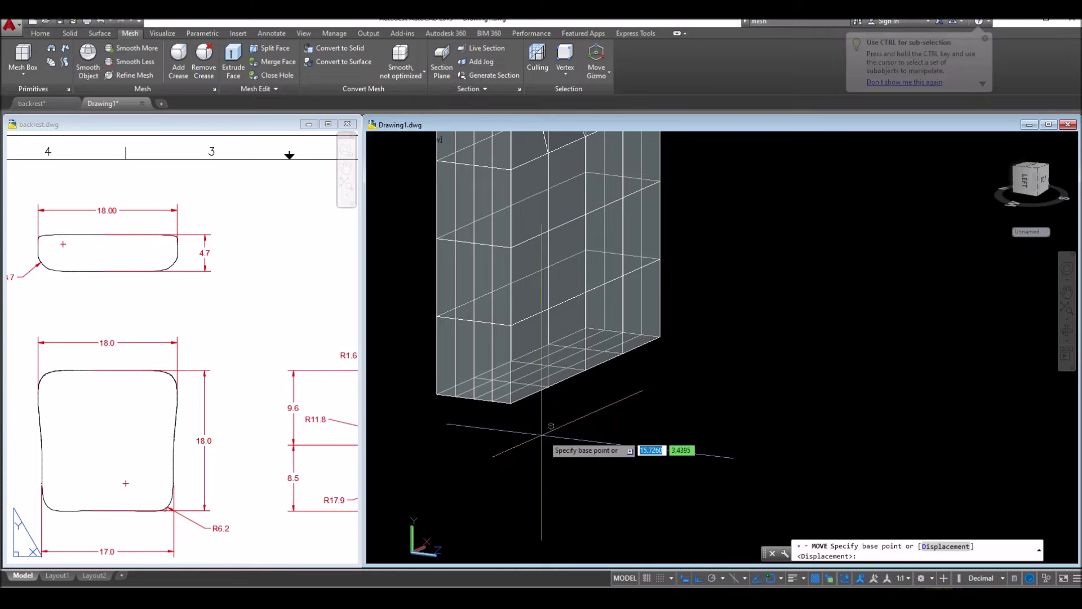
pyautogui.click(513, 407)
pyautogui.click(495, 408)
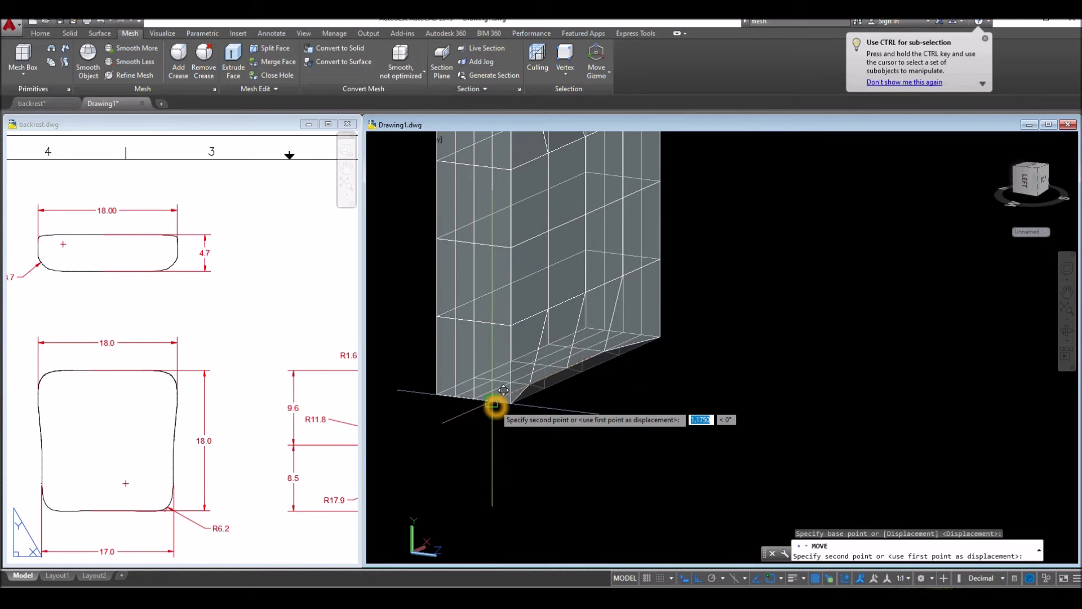
pyautogui.keyDown('shift'); pyautogui.moveTo(497, 405); pyautogui.dragTo(606, 476, button='middle'); pyautogui.keyUp('shift')
pyautogui.scroll(-2, 436, 149)
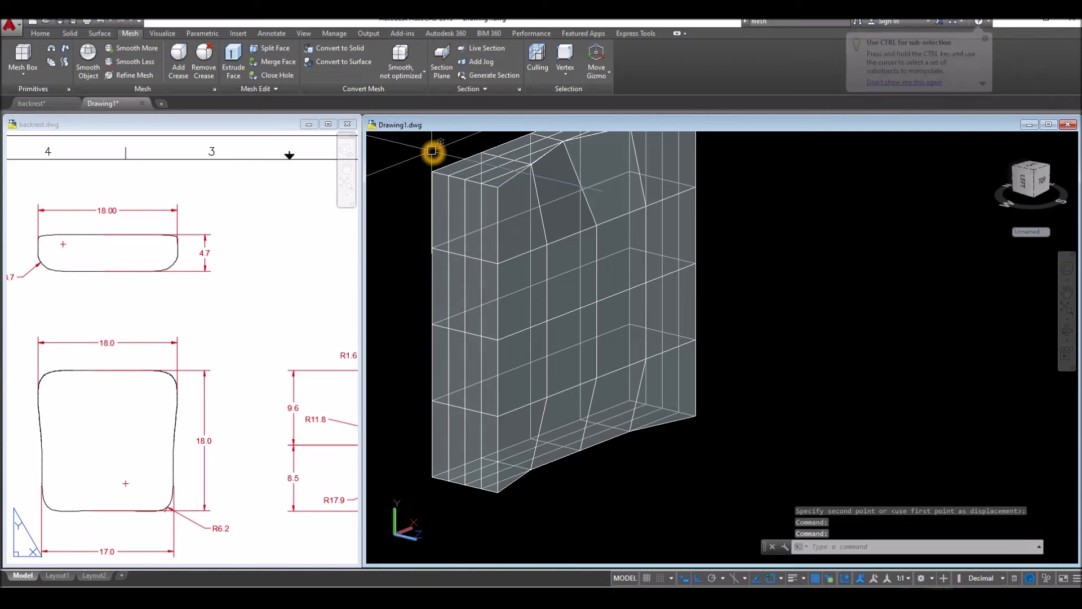
# Step: Set the visual style to Conceptual and inspect the reshaped mesh box from the side
pyautogui.click(432, 141)
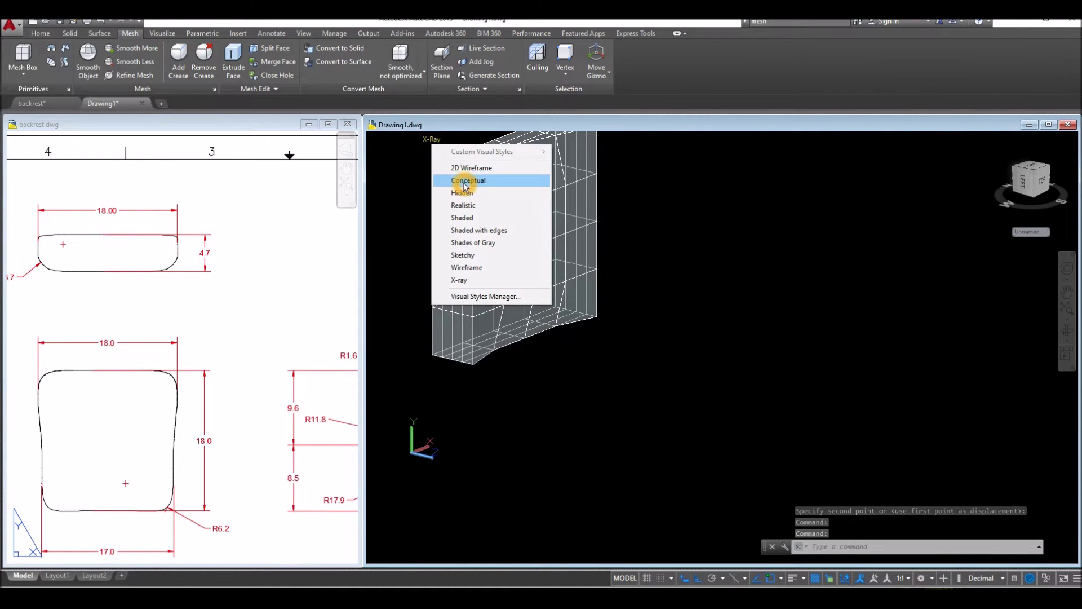
pyautogui.click(463, 180)
pyautogui.moveTo(654, 203)
pyautogui.keyDown('shift'); pyautogui.mouseDown(button='middle')
pyautogui.moveTo(647, 266)
pyautogui.moveTo(607, 271)
pyautogui.moveTo(590, 201)
pyautogui.moveTo(666, 235)
pyautogui.mouseUp(button='middle'); pyautogui.keyUp('shift')
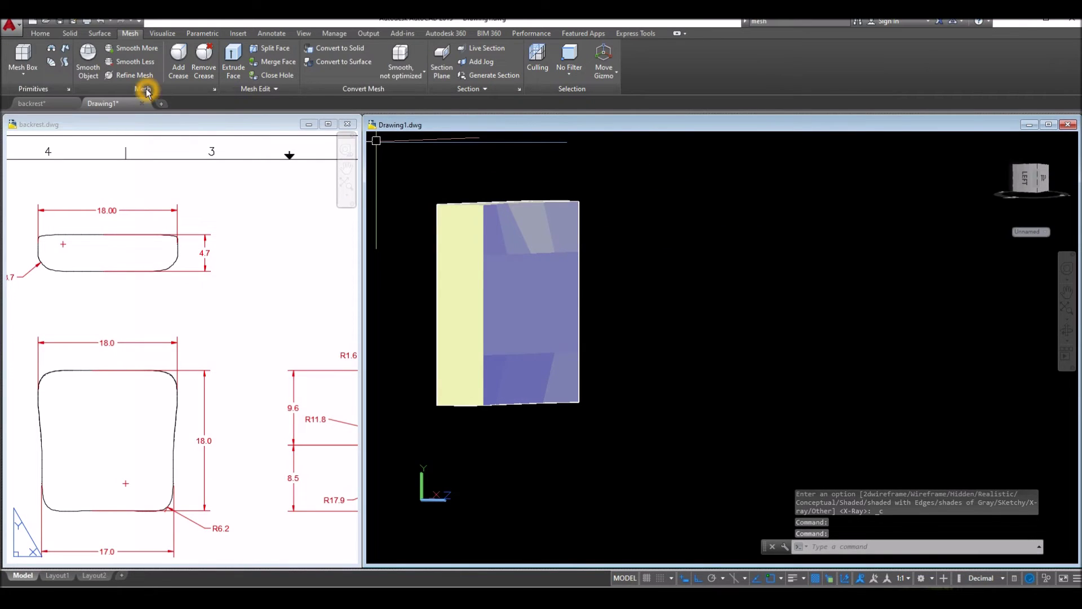
# Step: Increase the smoothness of the reshaped mesh box by three levels
pyautogui.click(134, 52)
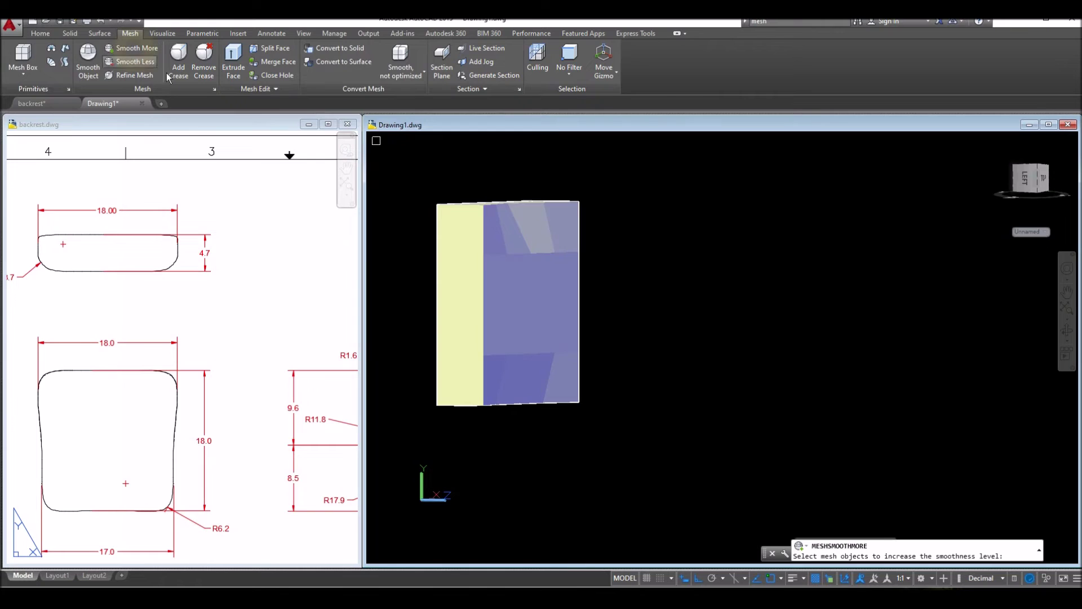
pyautogui.click(483, 243)
pyautogui.rightClick(608, 209)
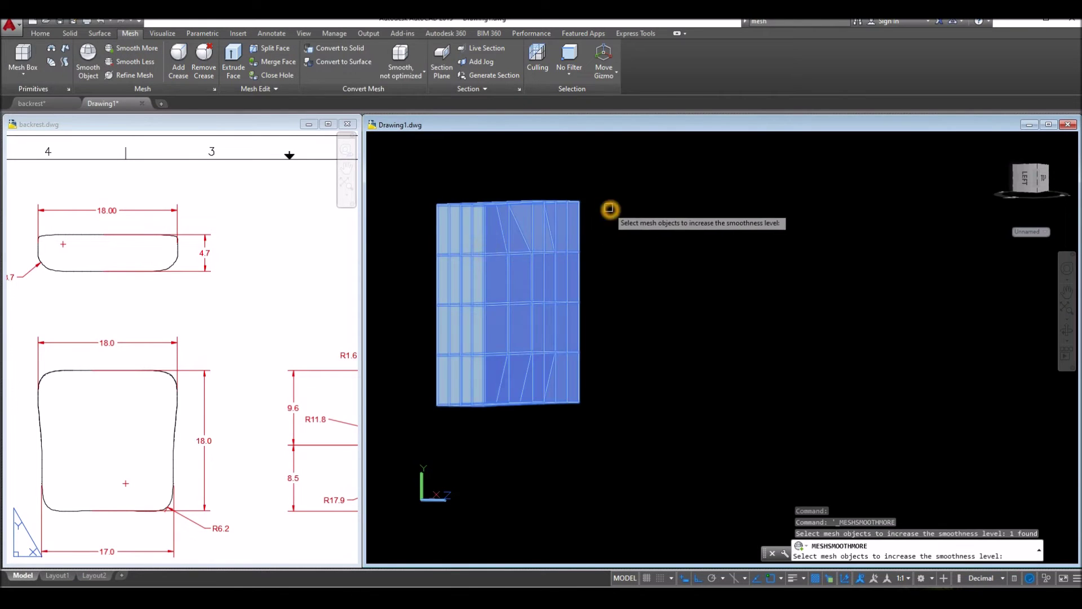
pyautogui.rightClick(608, 208)
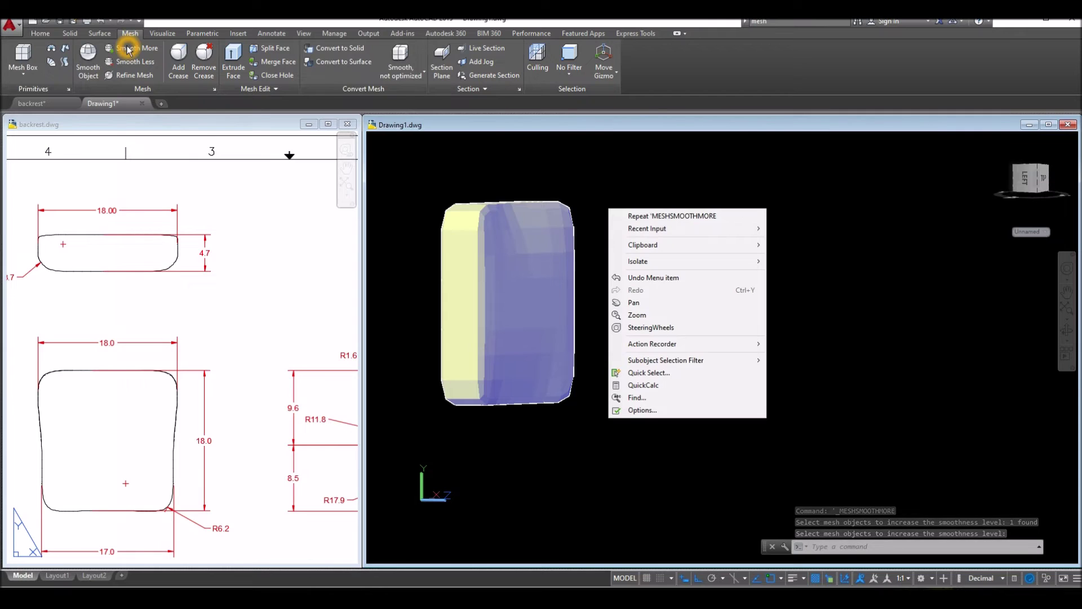
pyautogui.click(127, 48)
pyautogui.click(567, 248)
pyautogui.rightClick(623, 230)
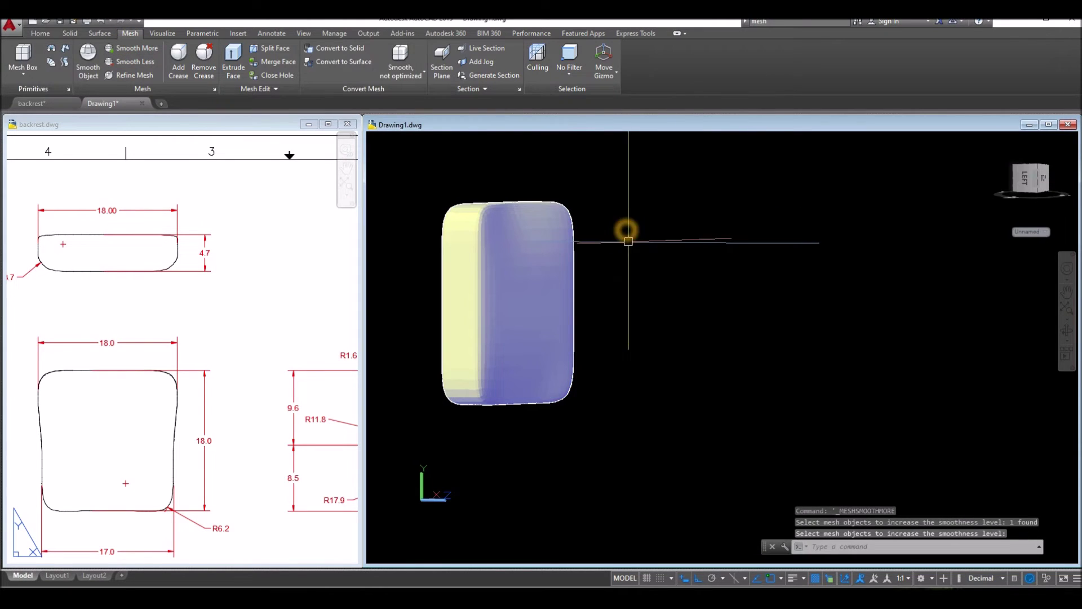
pyautogui.moveTo(615, 242)
pyautogui.mouseDown(button='middle')
pyautogui.moveTo(592, 321)
pyautogui.moveTo(657, 266)
pyautogui.moveTo(673, 275)
pyautogui.moveTo(633, 307)
pyautogui.mouseUp(button='middle')
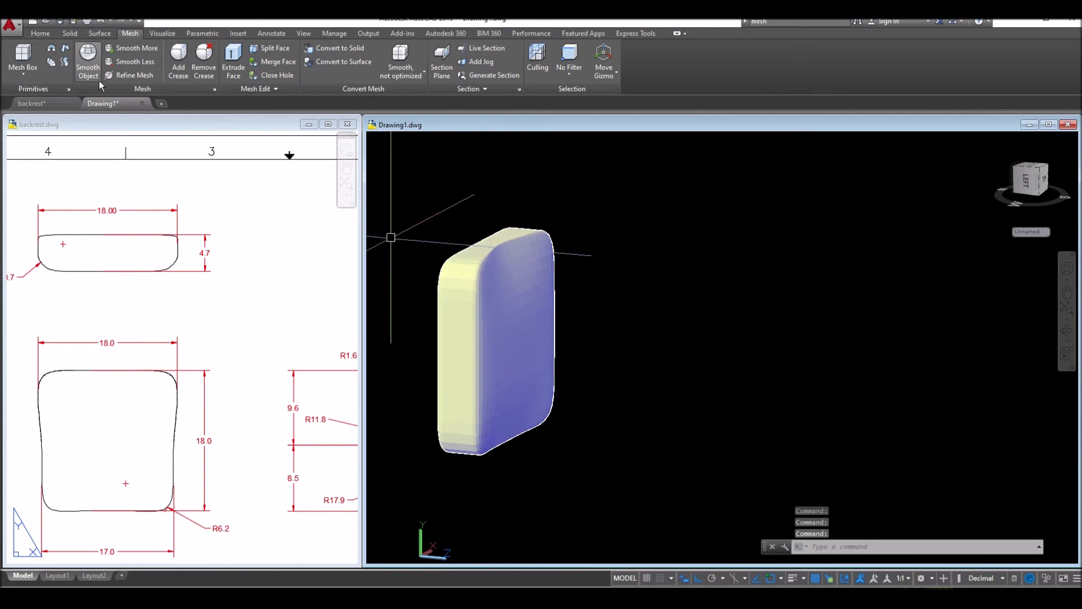
pyautogui.click(121, 49)
pyautogui.click(550, 290)
pyautogui.press('Return')
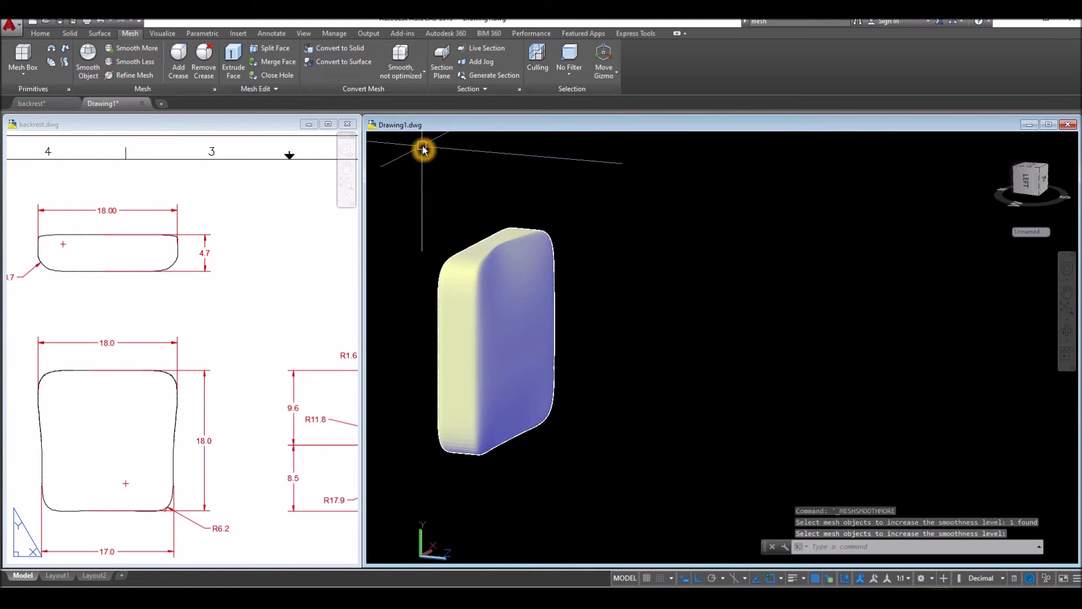
# Step: Set the visual style to X-Ray and the subobject selection filter to Vertex
pyautogui.click(428, 143)
pyautogui.click(458, 279)
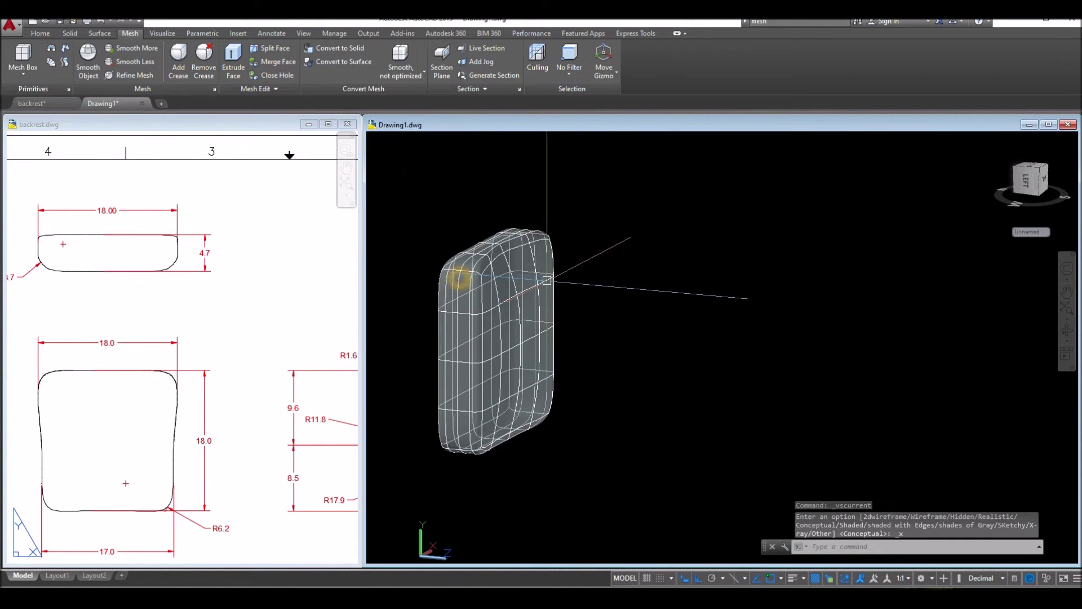
pyautogui.keyDown('shift'); pyautogui.moveTo(572, 256); pyautogui.dragTo(527, 332, button='middle'); pyautogui.keyUp('shift')
pyautogui.scroll(5, 522, 344)
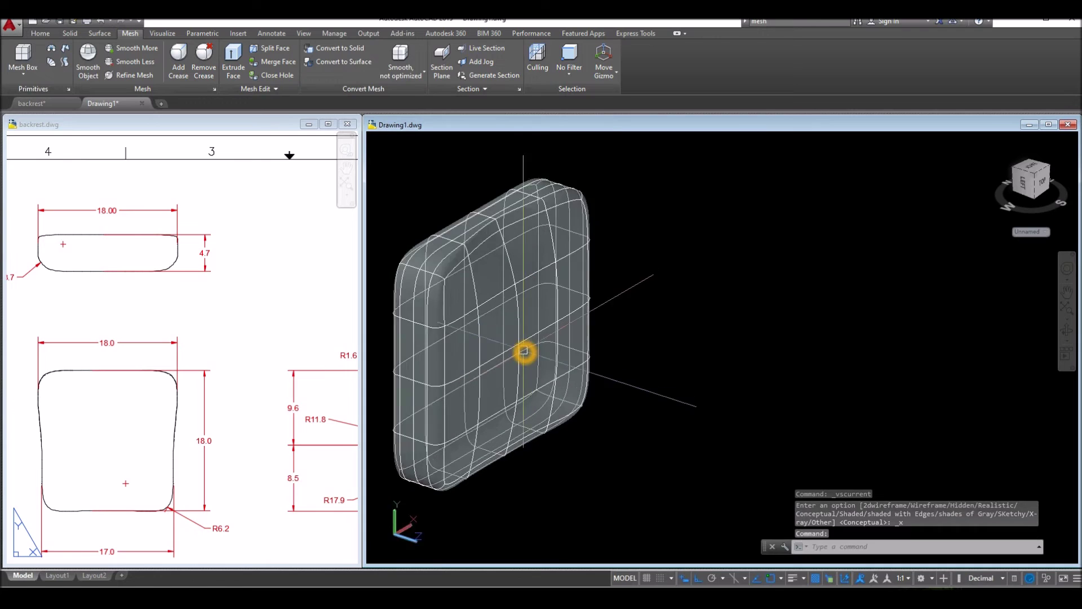
pyautogui.click(568, 79)
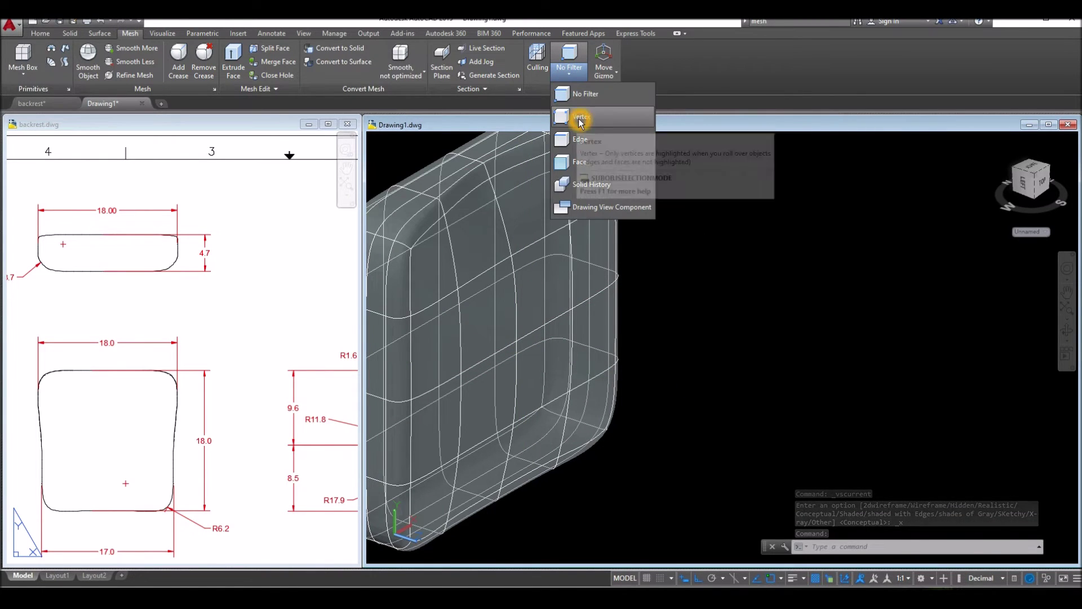
pyautogui.click(580, 120)
# Step: Move the three inner vertices of the front face's middle row about 1.05 outward along Z
pyautogui.click(516, 342)
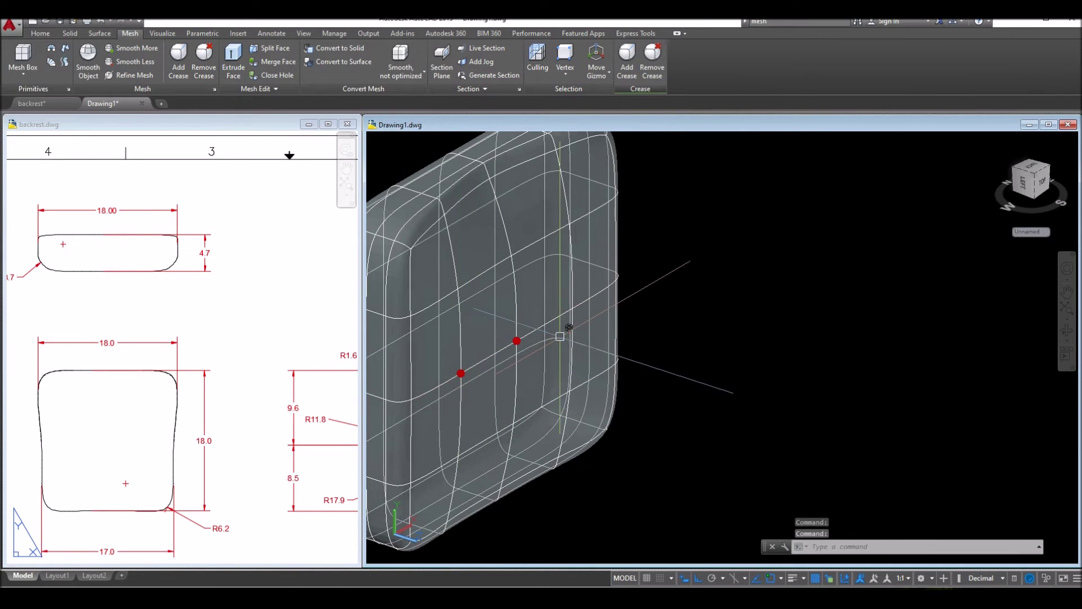
pyautogui.moveTo(569, 328)
pyautogui.keyDown('shift'); pyautogui.mouseDown(button='middle')
pyautogui.moveTo(548, 321)
pyautogui.moveTo(572, 321)
pyautogui.mouseUp(button='middle'); pyautogui.keyUp('shift')
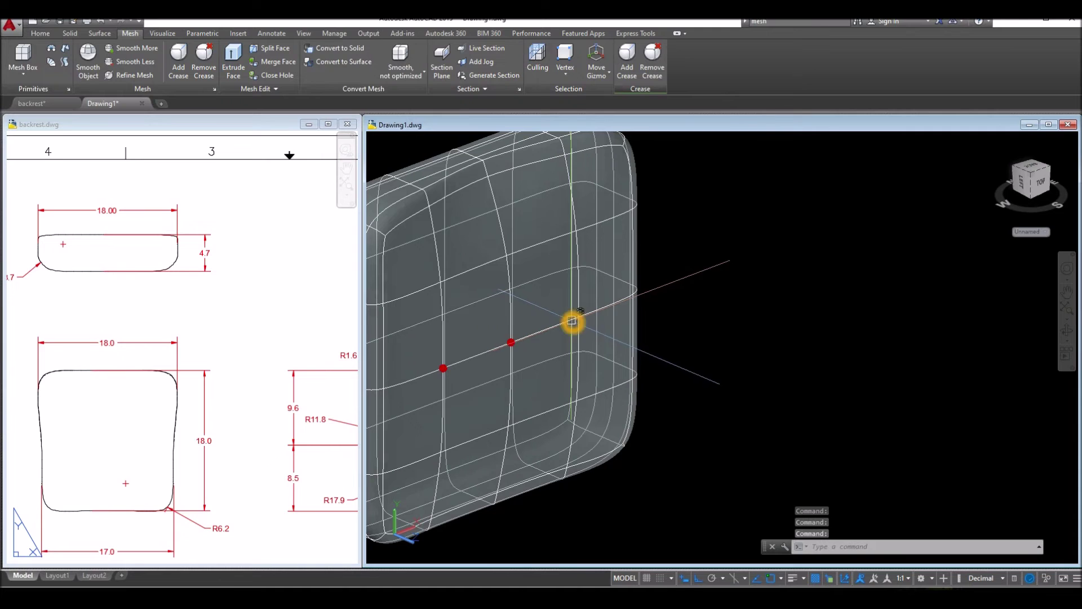
pyautogui.rightClick(705, 244)
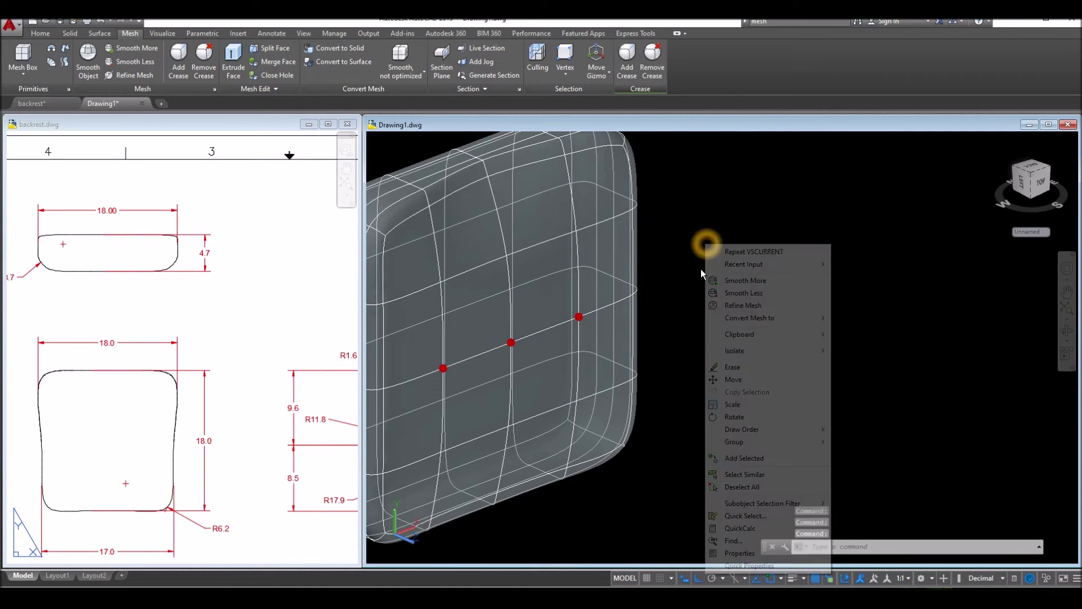
pyautogui.click(743, 383)
pyautogui.click(722, 309)
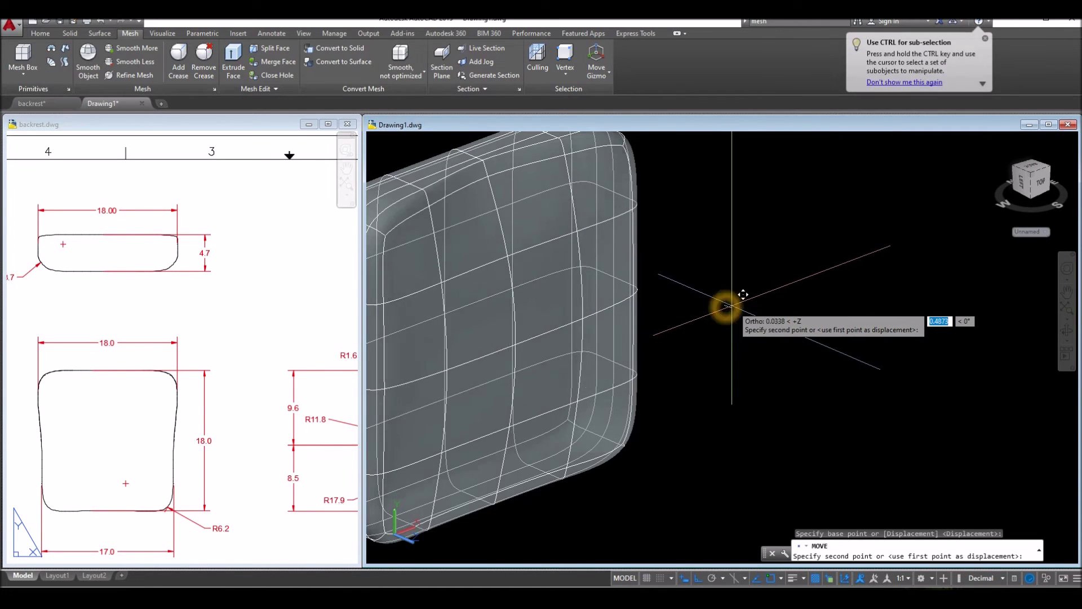
pyautogui.click(740, 309)
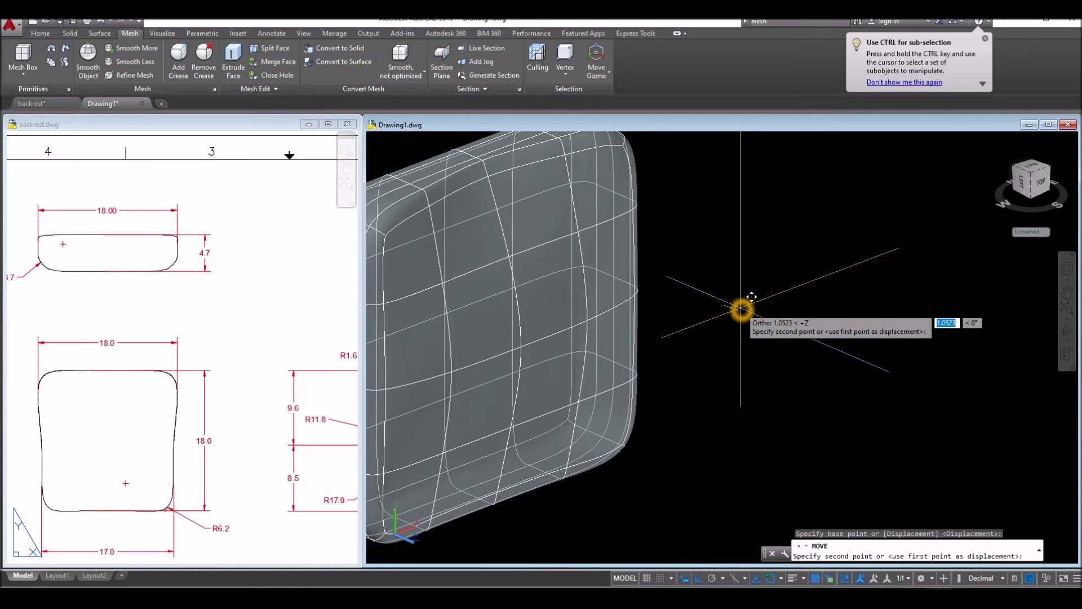
# Step: Move the three inner vertices in the row below the front face's middle slightly outward along Z
pyautogui.keyDown('shift'); pyautogui.moveTo(741, 309); pyautogui.dragTo(808, 270, button='middle'); pyautogui.keyUp('shift')
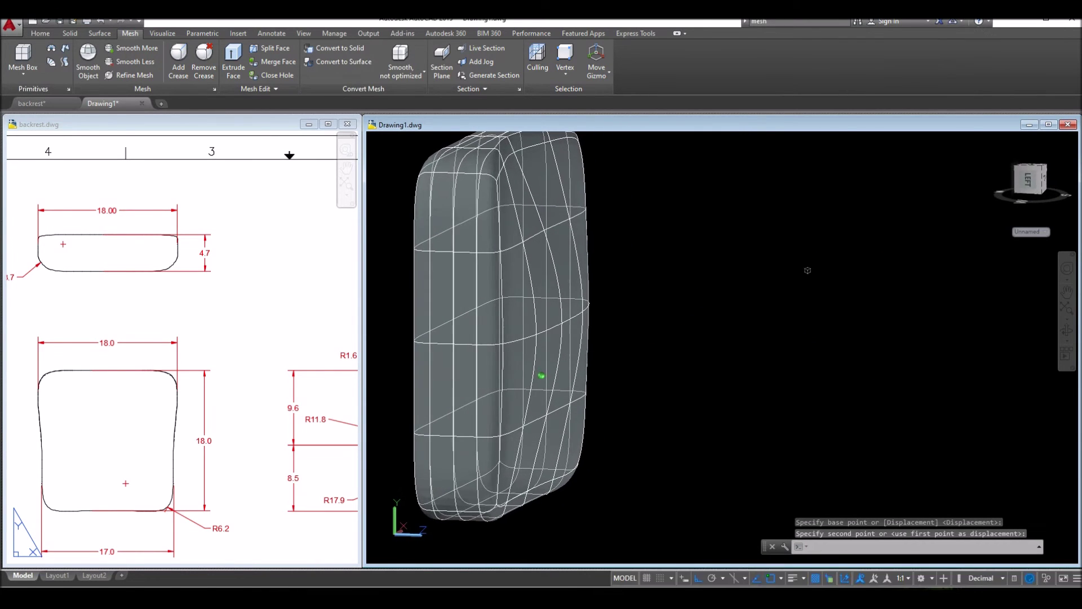
pyautogui.click(570, 76)
pyautogui.click(578, 115)
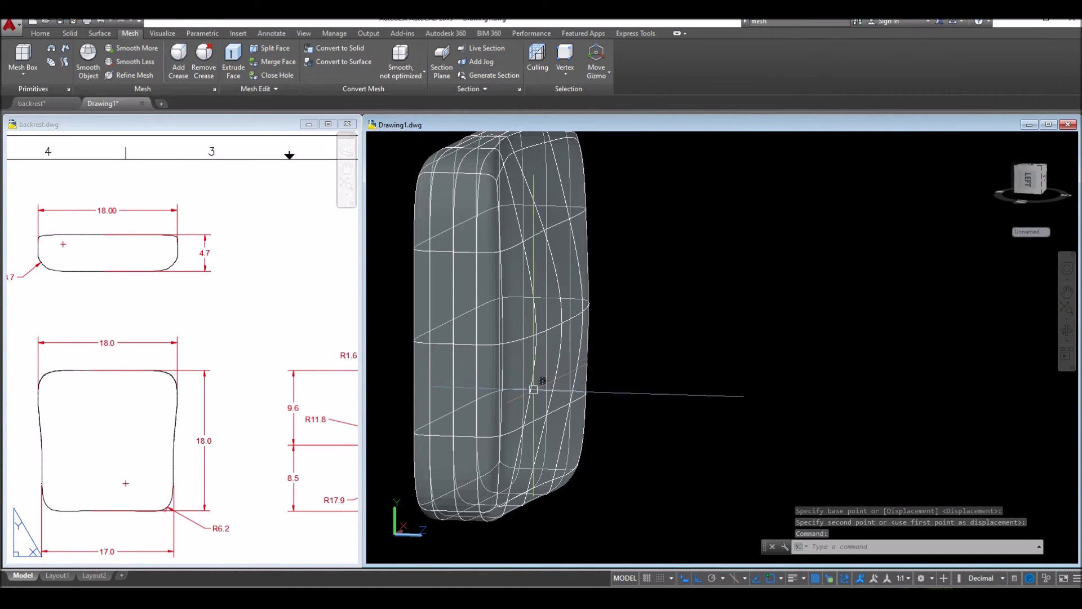
pyautogui.click(524, 427)
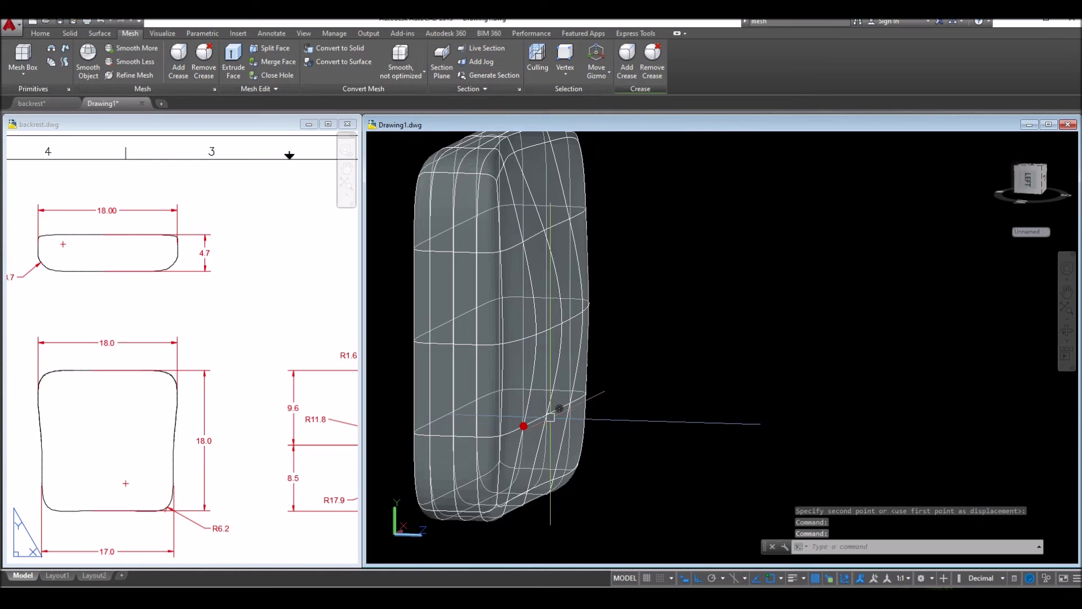
pyautogui.click(570, 404)
pyautogui.rightClick(652, 265)
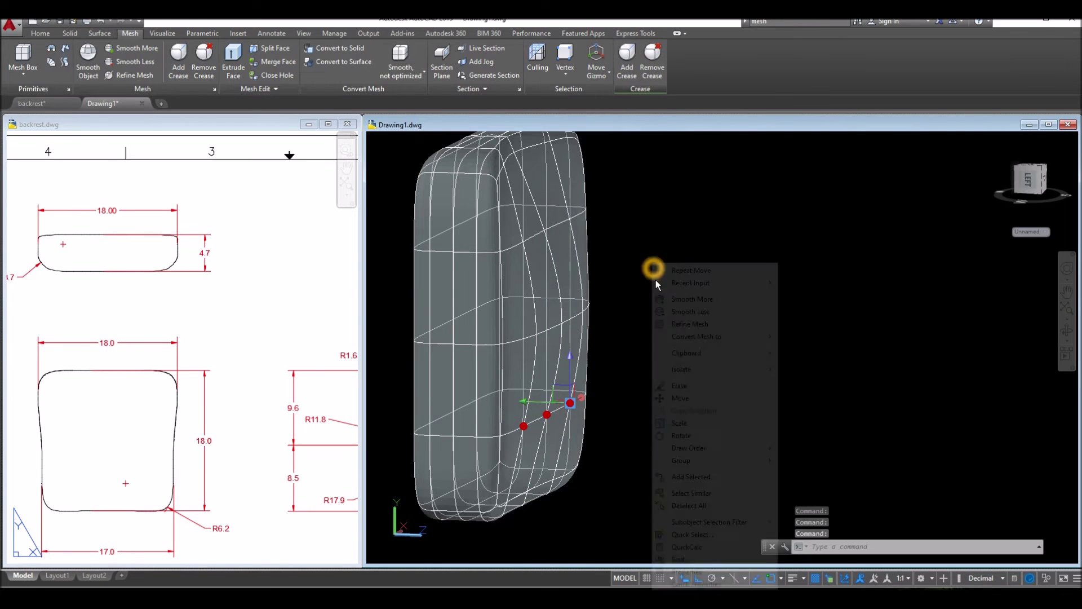
pyautogui.click(680, 399)
pyautogui.click(673, 381)
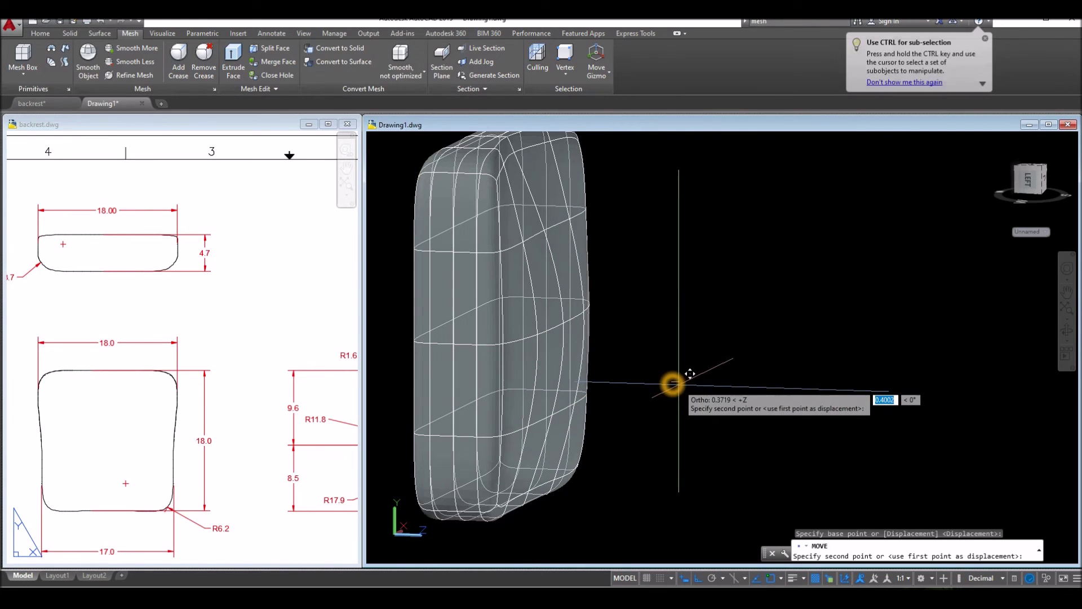
pyautogui.keyDown('shift'); pyautogui.moveTo(685, 382); pyautogui.dragTo(637, 370, button='middle'); pyautogui.keyUp('shift')
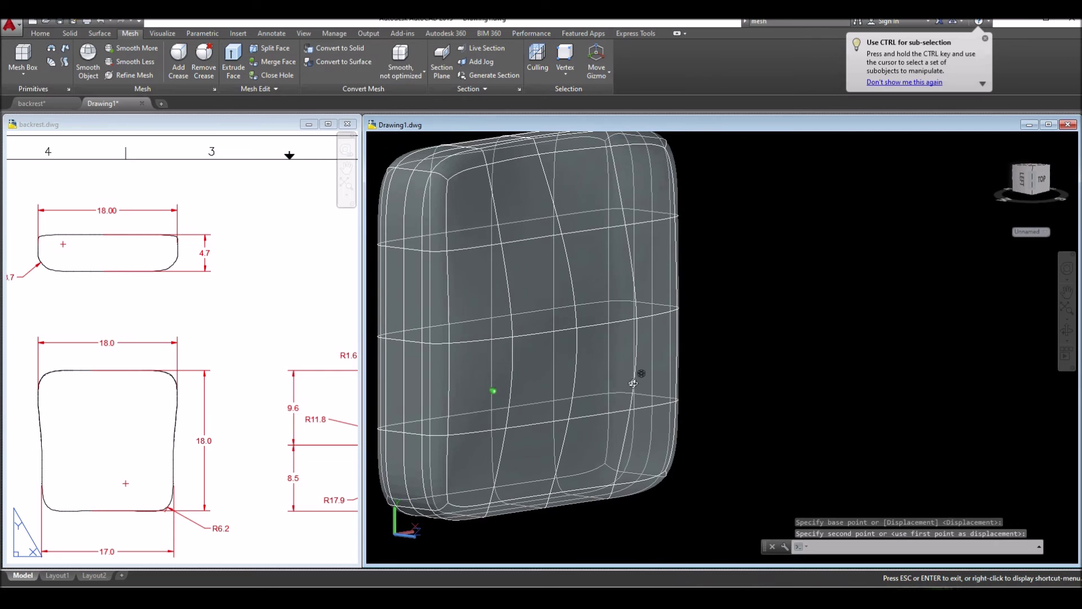
# Step: Set the visual style to Realistic and inspect the cushion's front bulge from the side
pyautogui.click(430, 138)
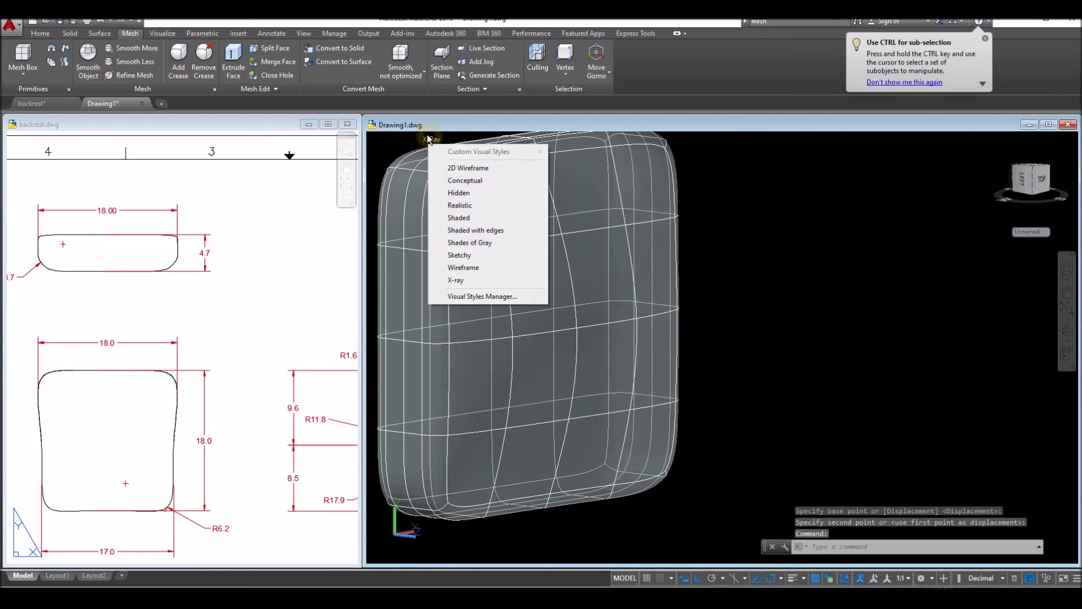
pyautogui.click(465, 206)
pyautogui.moveTo(715, 229)
pyautogui.keyDown('shift'); pyautogui.mouseDown(button='middle')
pyautogui.moveTo(623, 261)
pyautogui.moveTo(651, 186)
pyautogui.moveTo(751, 205)
pyautogui.moveTo(788, 232)
pyautogui.moveTo(789, 217)
pyautogui.moveTo(777, 231)
pyautogui.moveTo(787, 201)
pyautogui.moveTo(780, 229)
pyautogui.mouseUp(button='middle'); pyautogui.keyUp('shift')
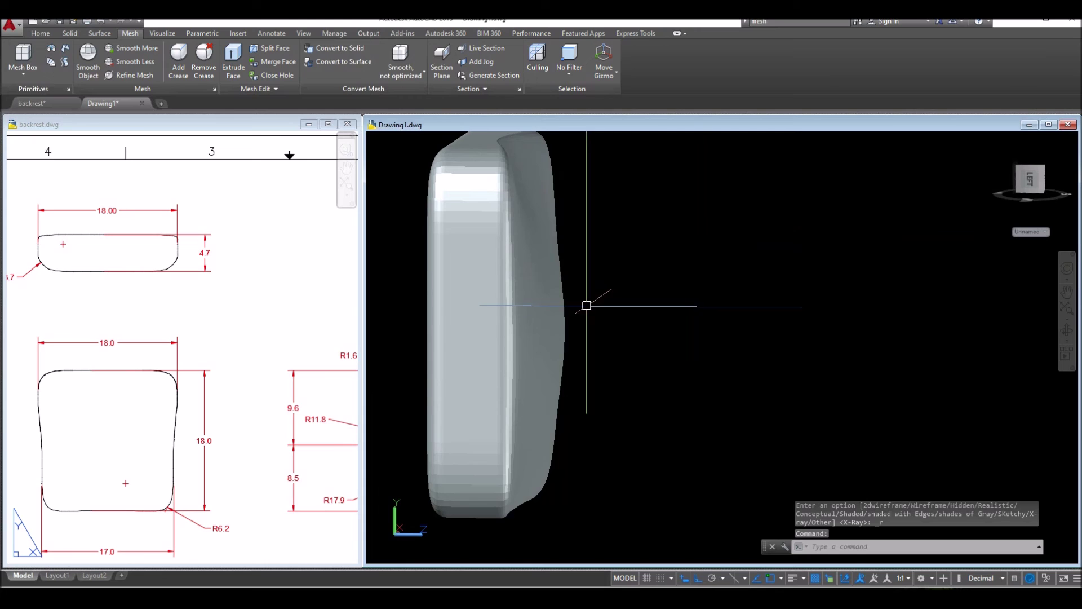
pyautogui.moveTo(553, 320)
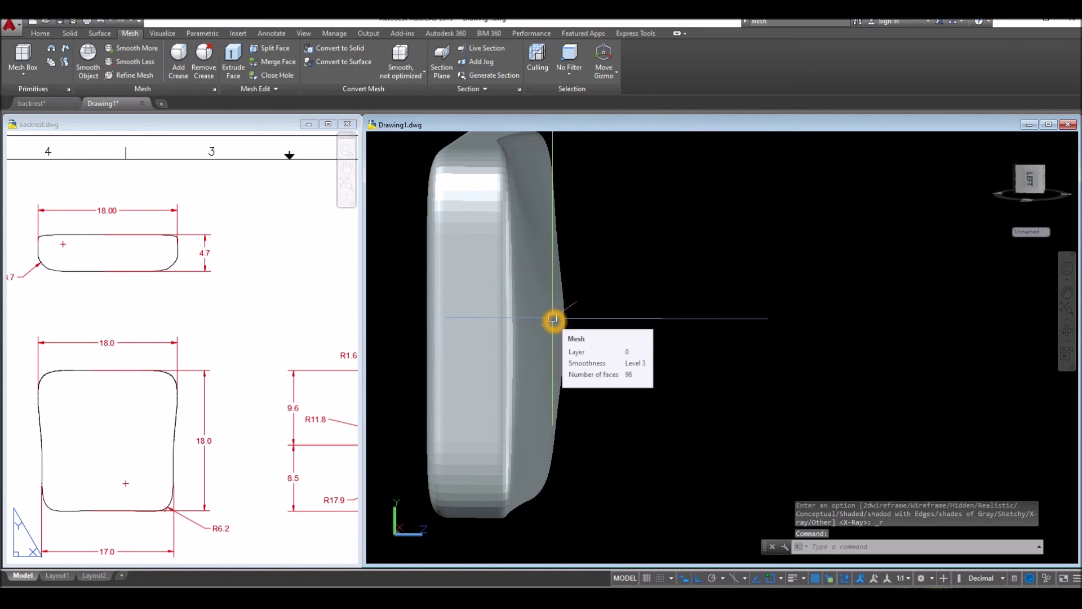
pyautogui.keyDown('shift'); pyautogui.moveTo(579, 307); pyautogui.dragTo(499, 379, button='middle'); pyautogui.keyUp('shift')
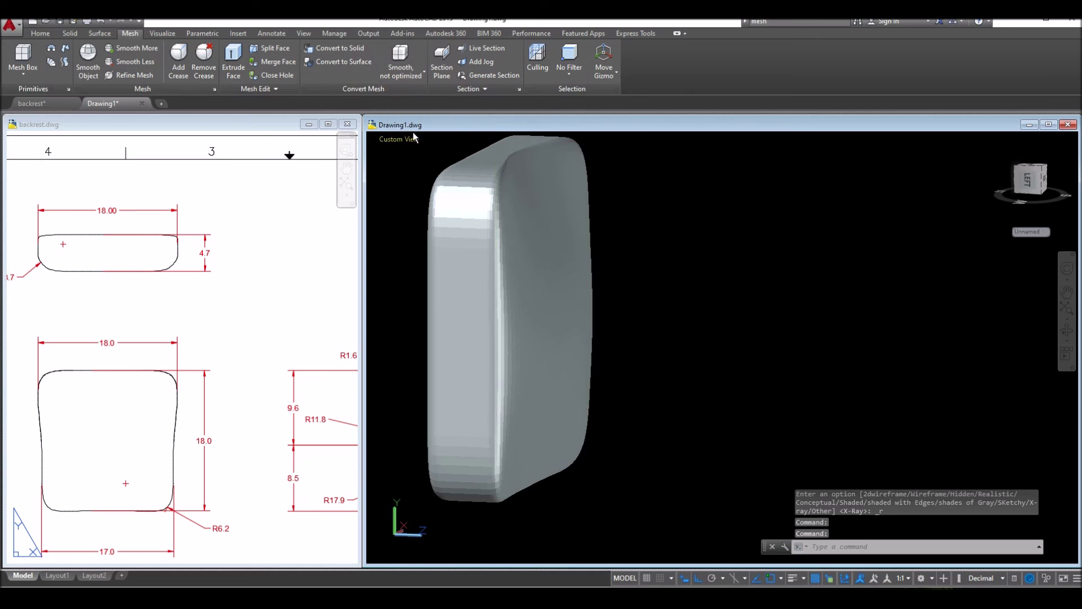
# Step: Return the visual style to X-Ray and set the subobject selection filter to Vertex again
pyautogui.click(434, 140)
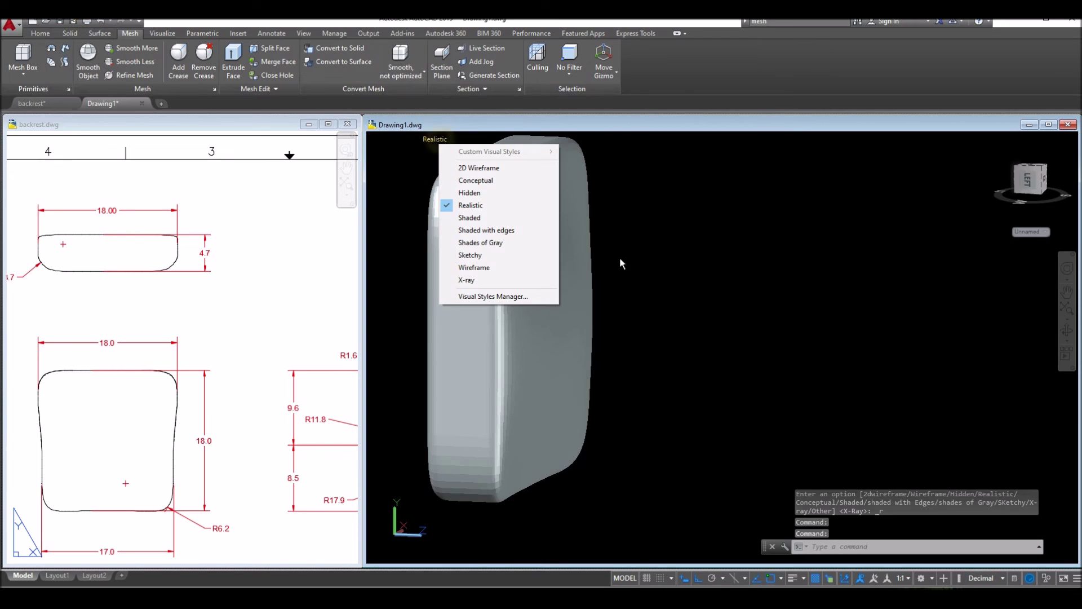
pyautogui.click(479, 280)
pyautogui.keyDown('shift'); pyautogui.moveTo(483, 283); pyautogui.dragTo(650, 293, button='middle'); pyautogui.keyUp('shift')
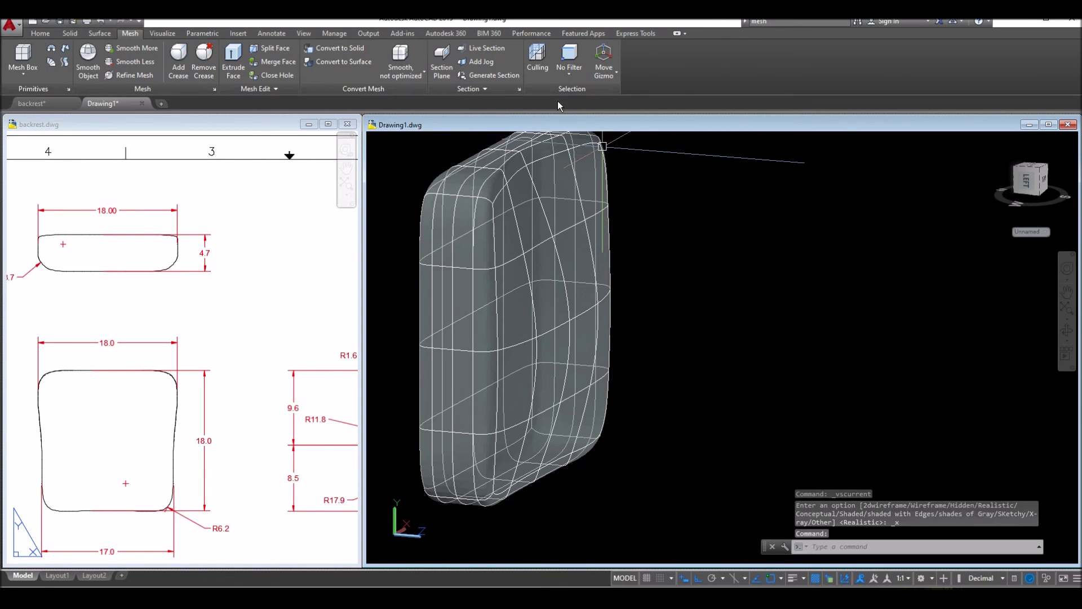
pyautogui.click(580, 77)
pyautogui.click(582, 117)
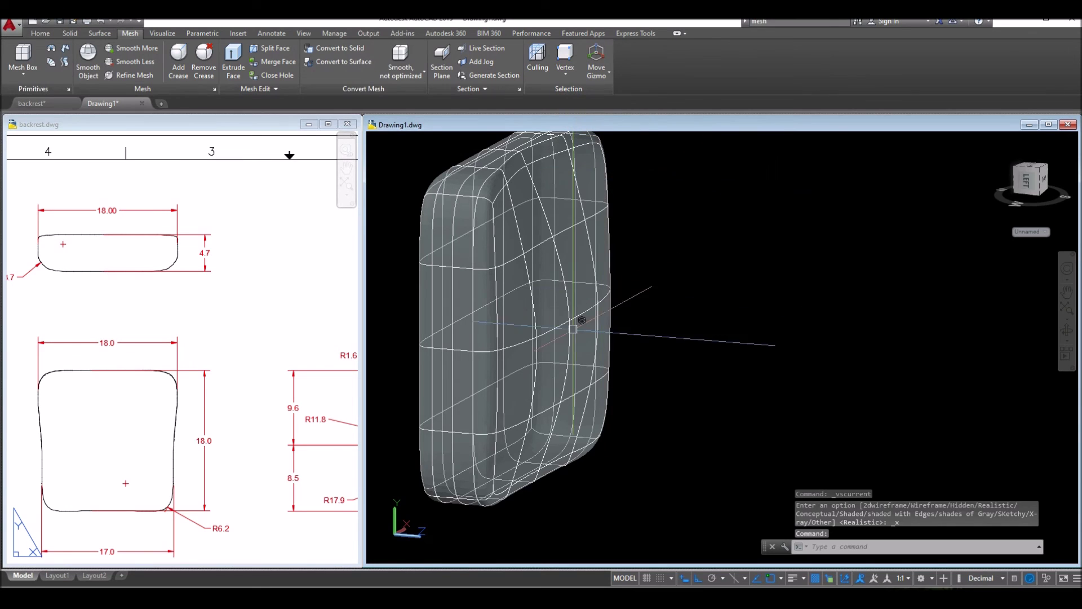
# Step: Readjust the three inner vertices of the front face's middle row with a second small move
pyautogui.click(539, 338)
pyautogui.click(566, 324)
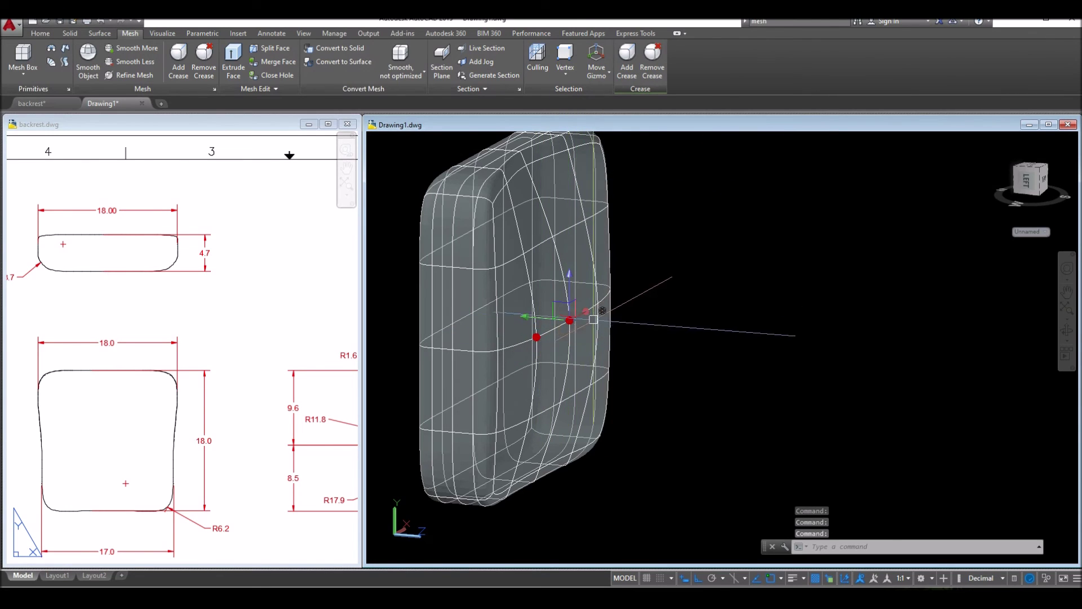
pyautogui.rightClick(665, 283)
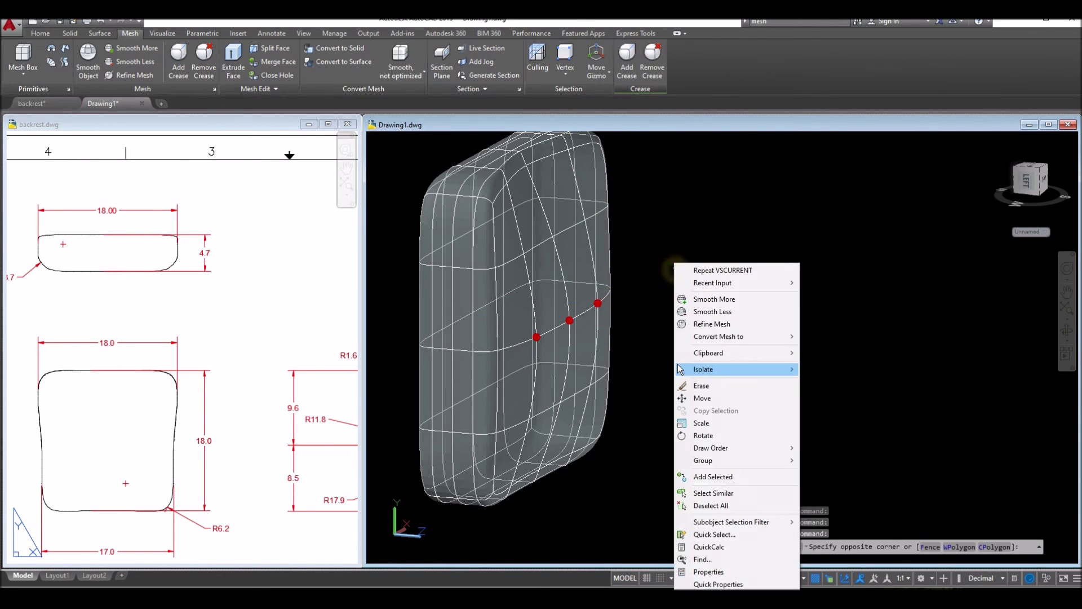
pyautogui.click(713, 399)
pyautogui.click(725, 393)
pyautogui.keyDown('shift'); pyautogui.moveTo(727, 385); pyautogui.dragTo(714, 367, button='middle'); pyautogui.keyUp('shift')
pyautogui.press('Escape')
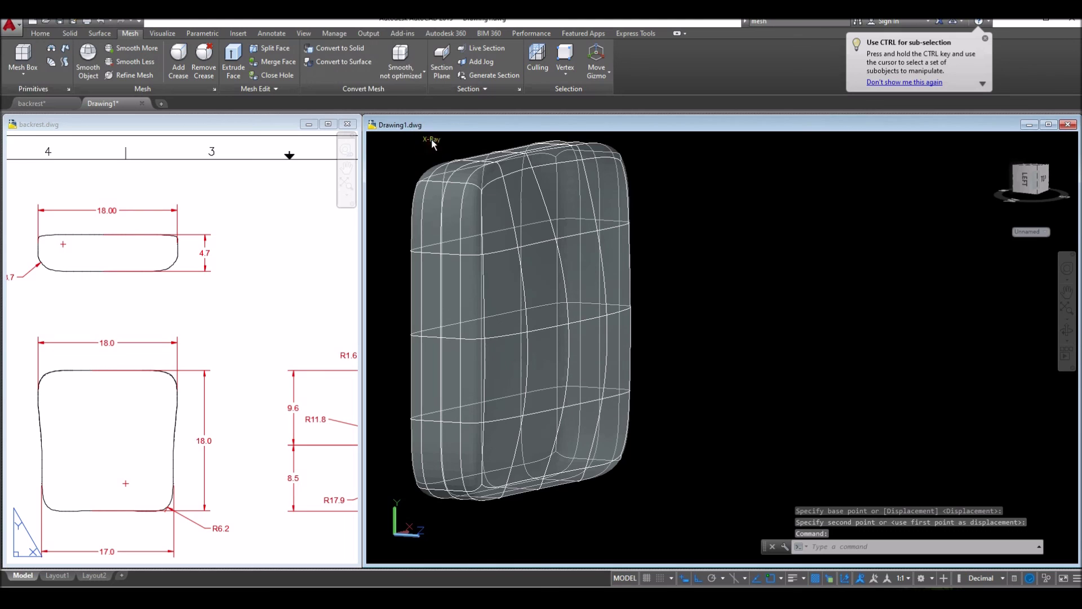
# Step: Set the visual style to Realistic and inspect the finished cushion from an angled side view
pyautogui.click(432, 143)
pyautogui.click(469, 207)
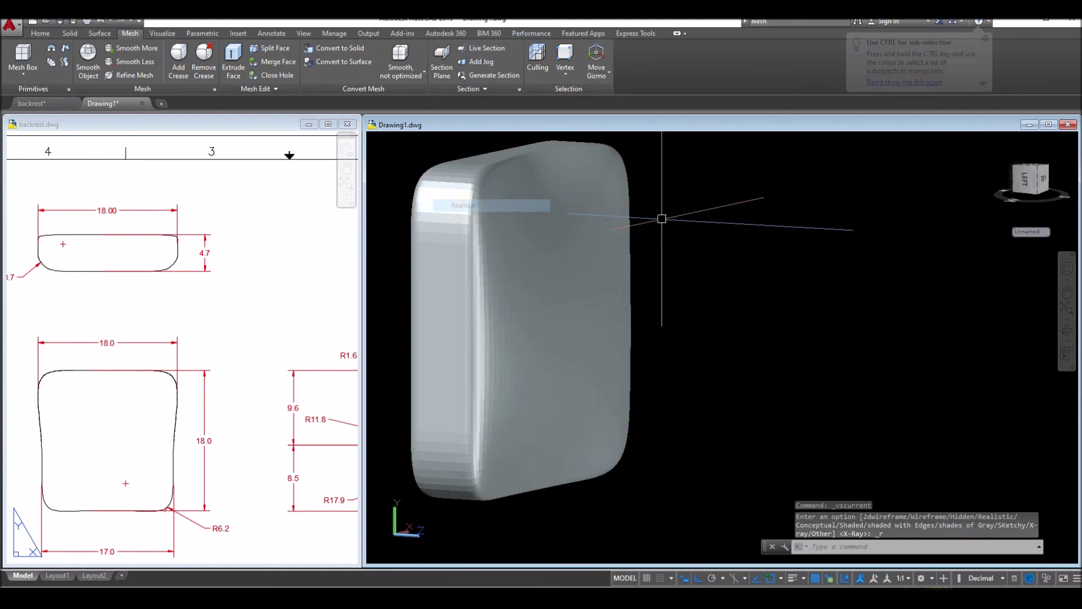
pyautogui.keyDown('shift'); pyautogui.moveTo(710, 222); pyautogui.dragTo(734, 236, button='middle'); pyautogui.keyUp('shift')
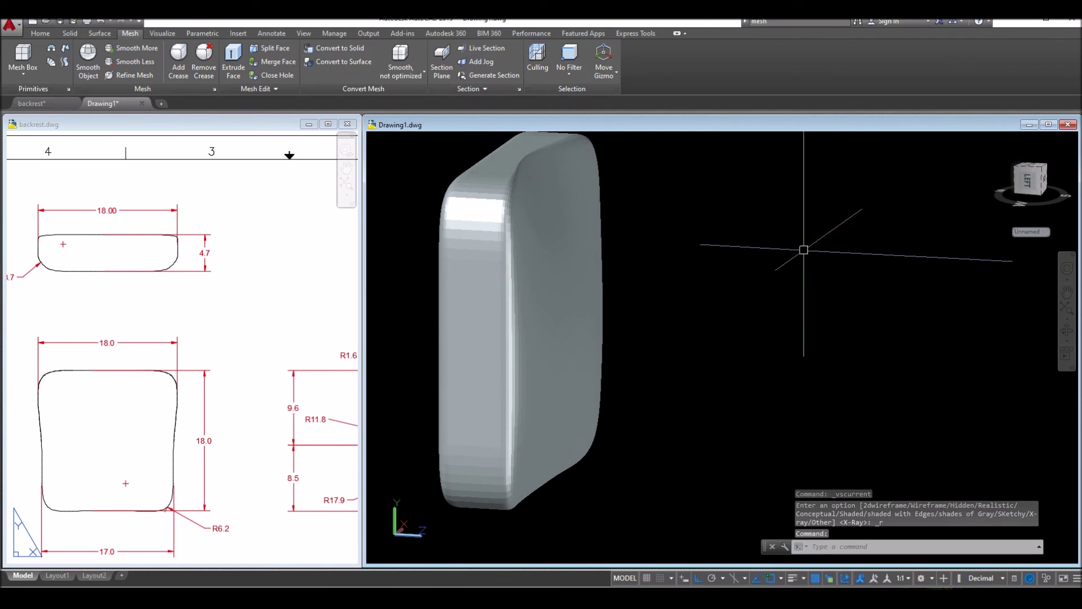
pyautogui.click(708, 431)
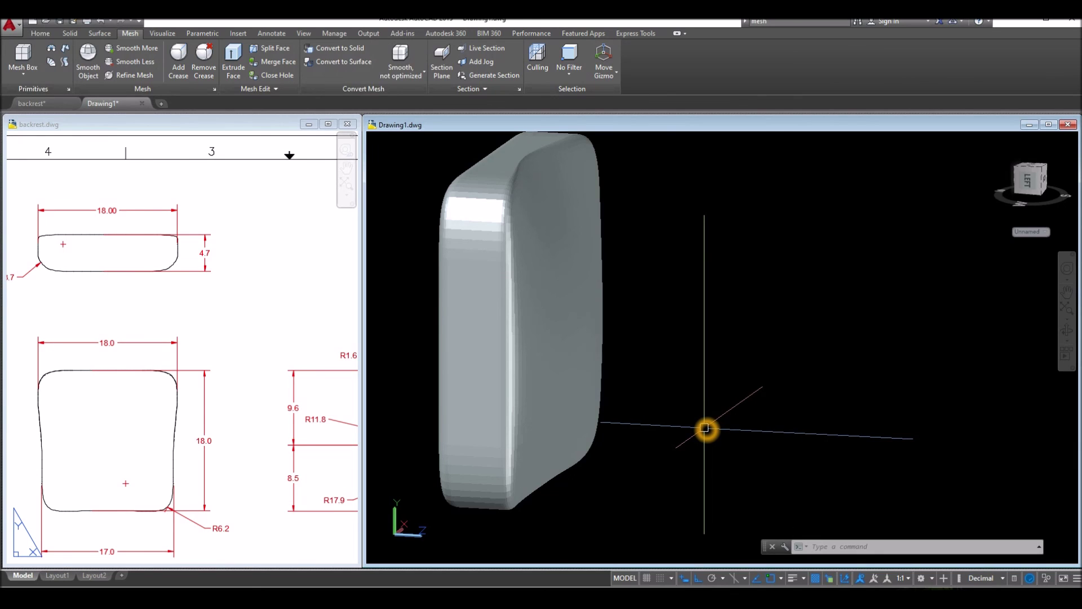
pyautogui.click(634, 420)
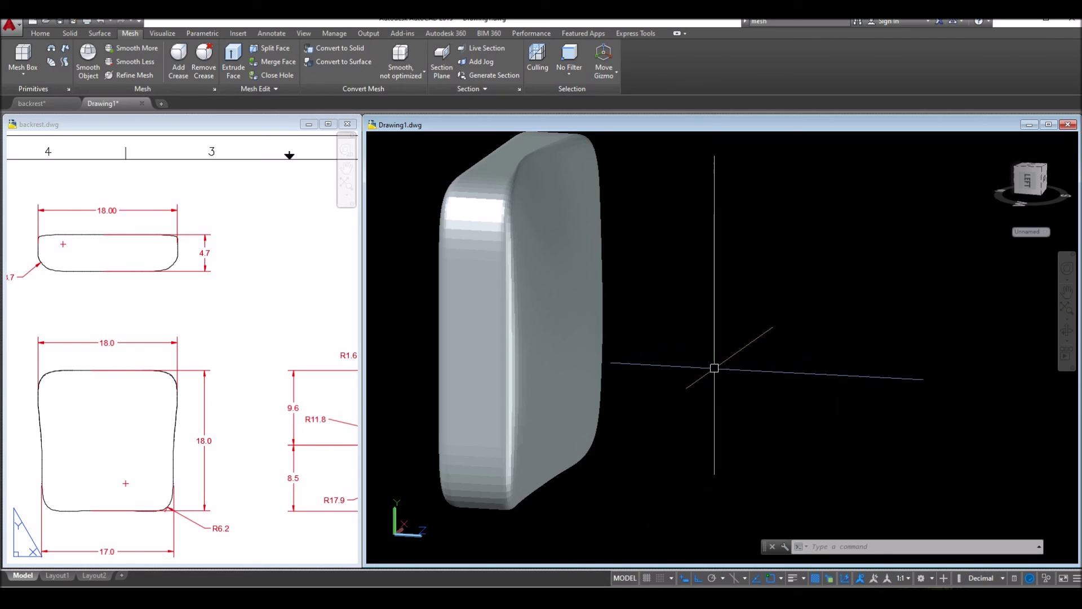
pyautogui.click(845, 423)
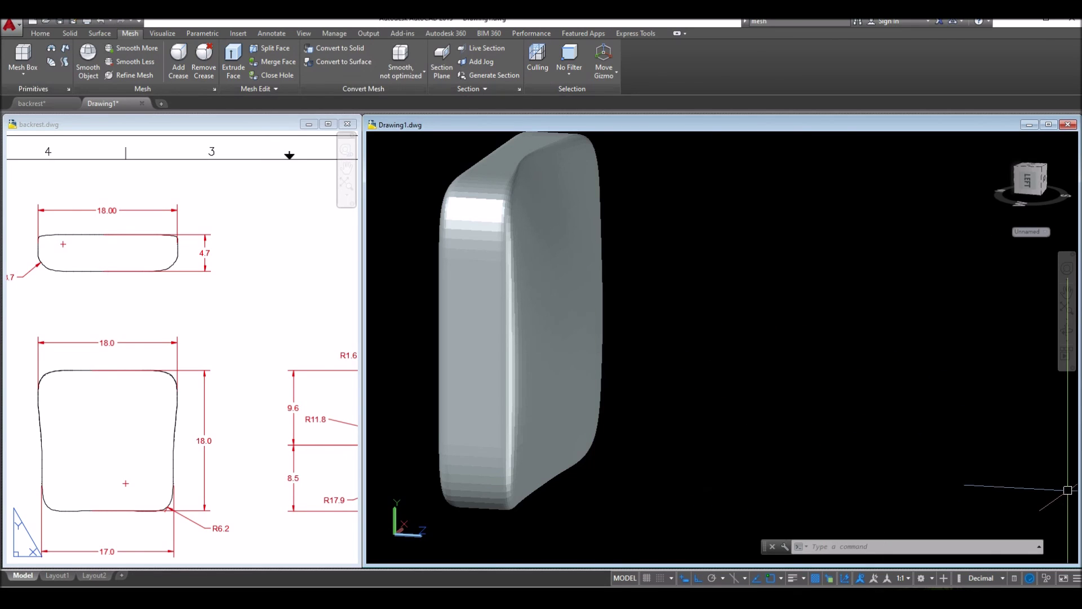